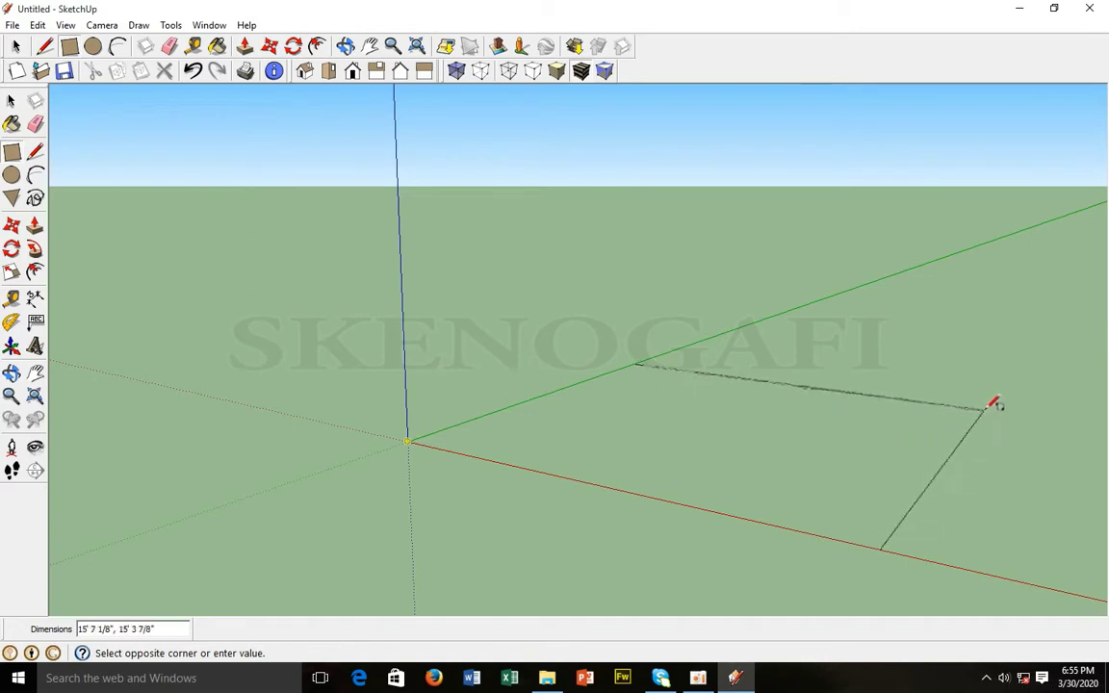
# Step: Finish a ground rectangle about 16' 6" along the red axis by 18' 3" along the green axis, cornered at the origin
pyautogui.click(1017, 395)
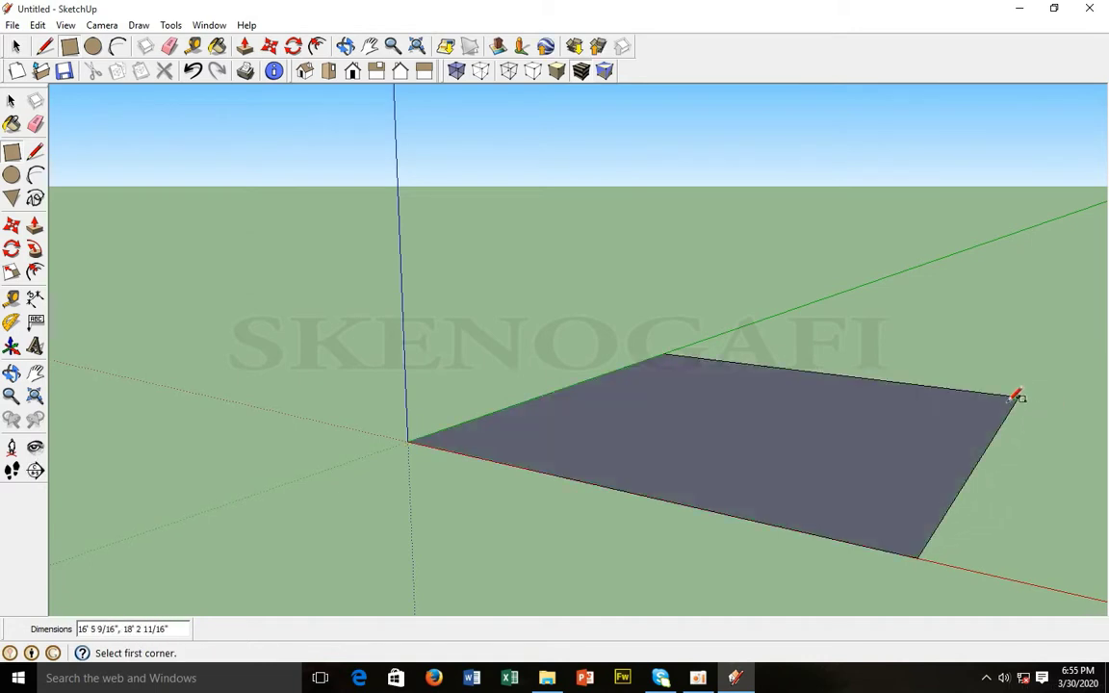
# Step: Push/Pull the ground rectangle upward about 5 1/2" to form a thin slab
pyautogui.click(344, 46)
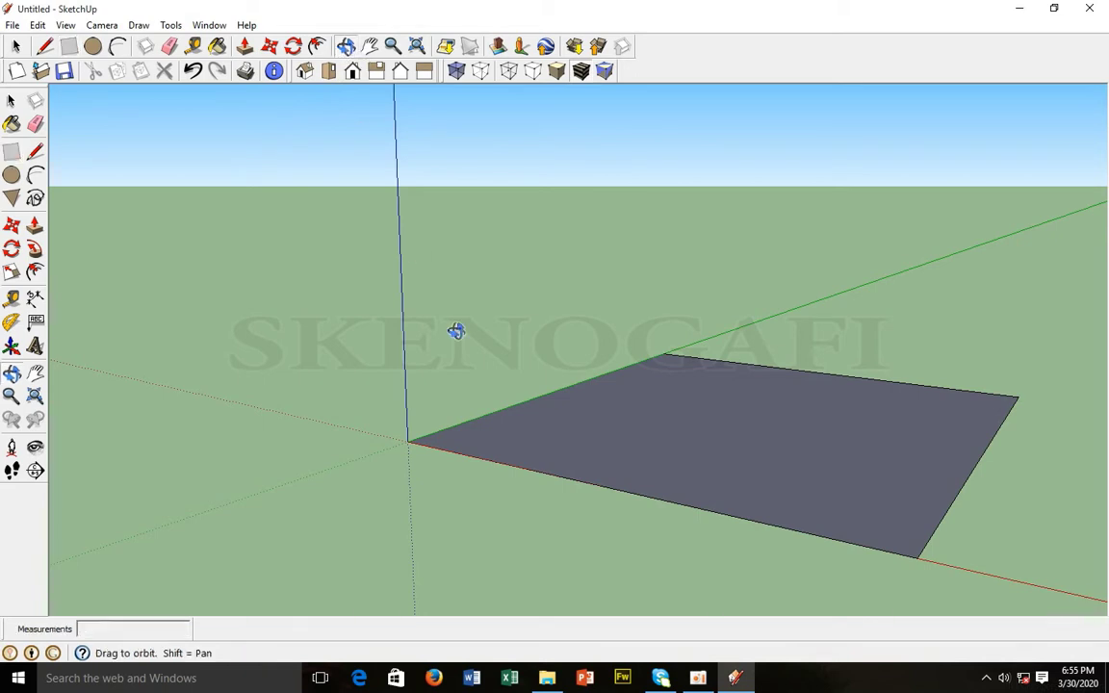
pyautogui.moveTo(456, 329); pyautogui.dragTo(562, 329)
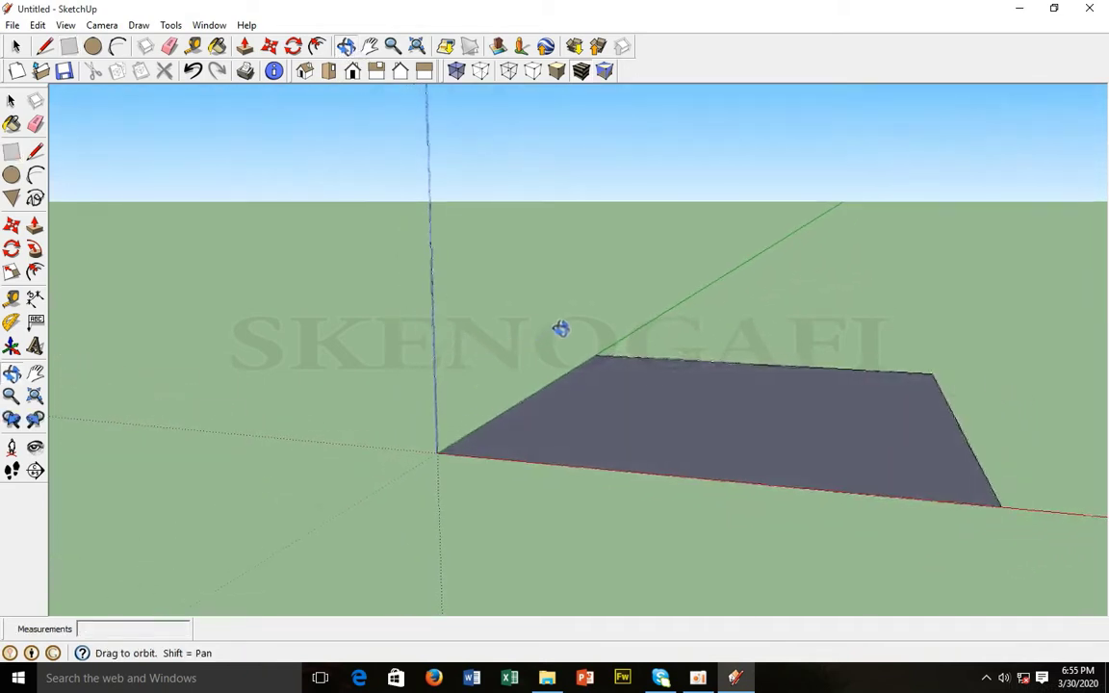
pyautogui.moveTo(495, 376); pyautogui.dragTo(542, 354)
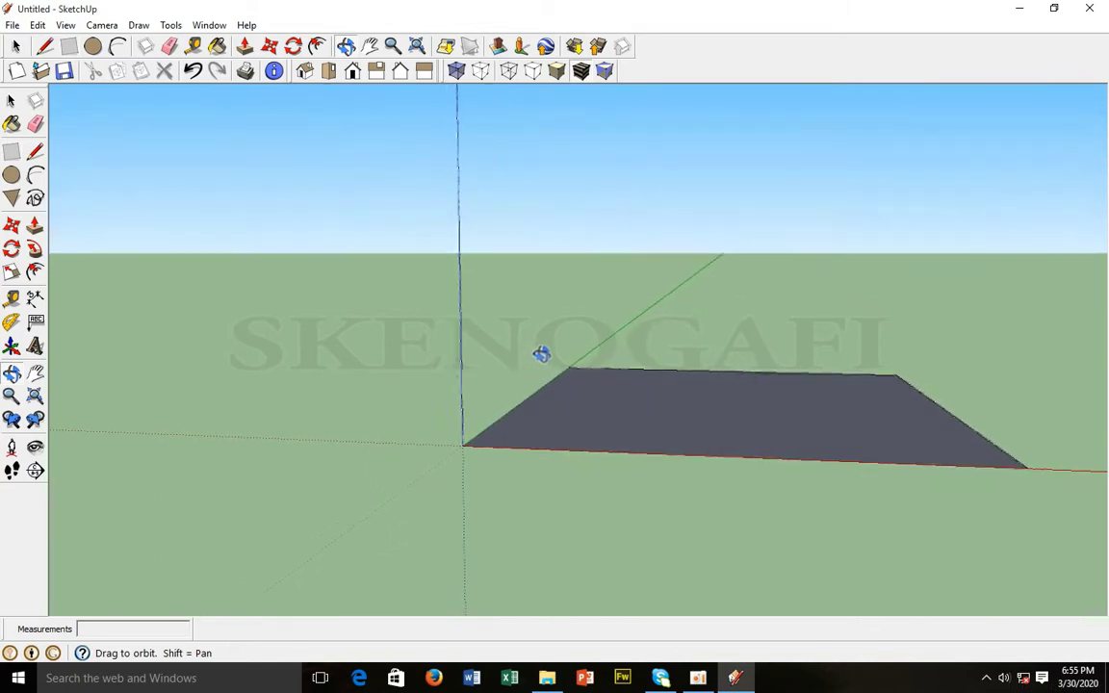
pyautogui.click(370, 46)
pyautogui.moveTo(391, 404); pyautogui.dragTo(425, 441)
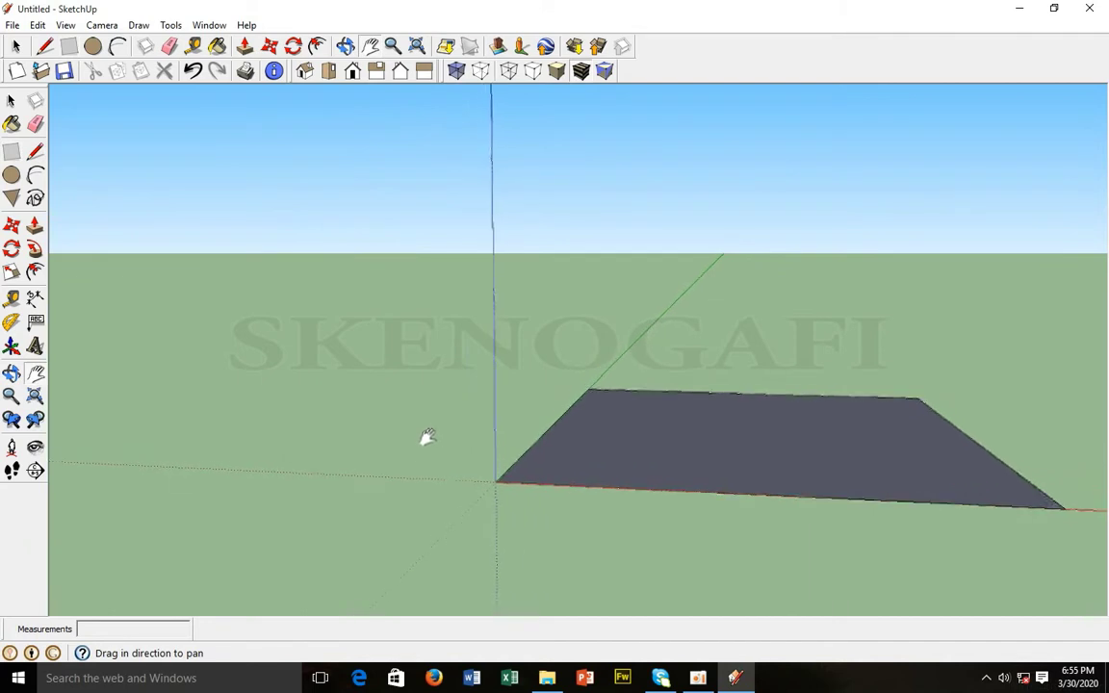
pyautogui.moveTo(326, 350); pyautogui.dragTo(116, 350)
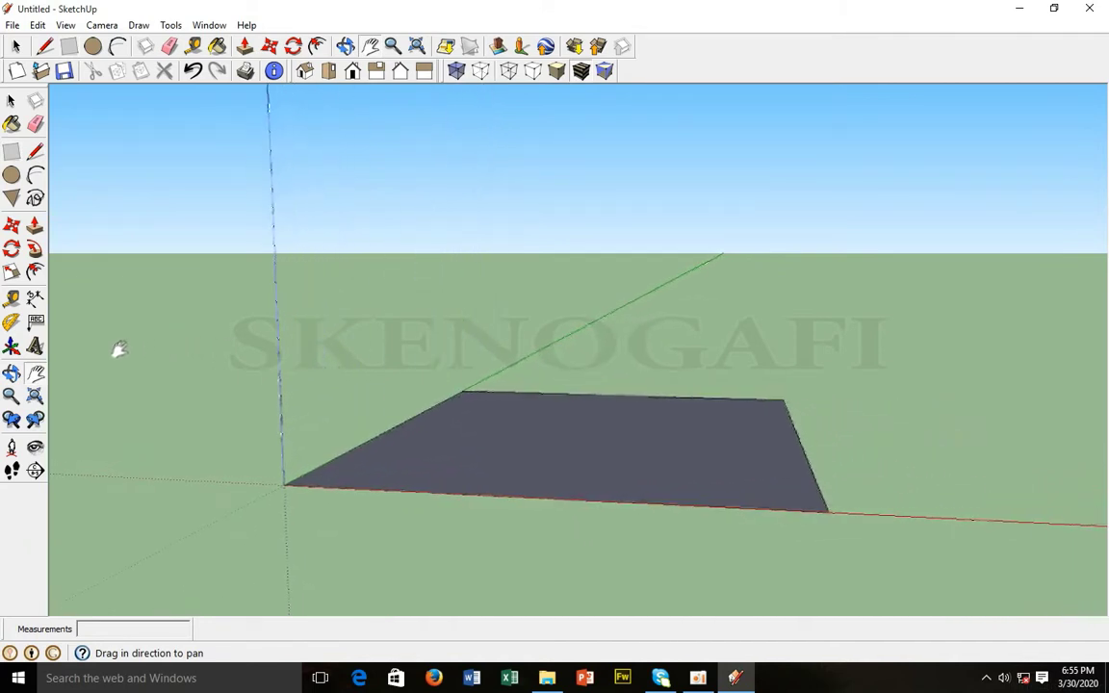
pyautogui.moveTo(1006, 586); pyautogui.dragTo(1008, 566)
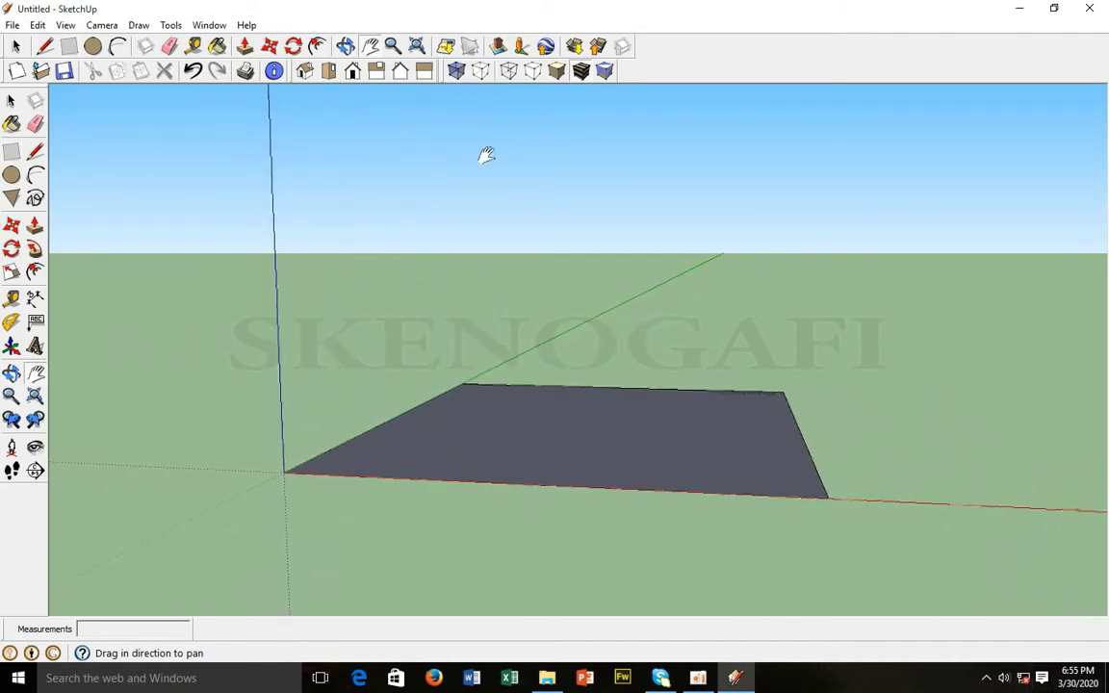
pyautogui.click(346, 48)
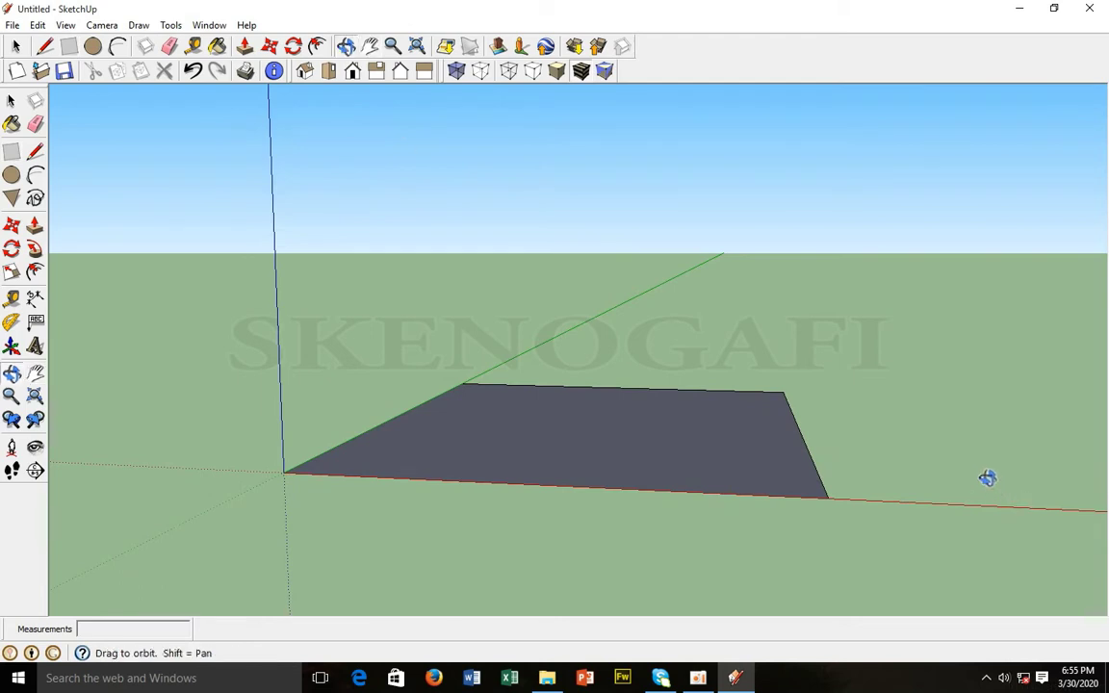
pyautogui.moveTo(984, 475); pyautogui.dragTo(1042, 475)
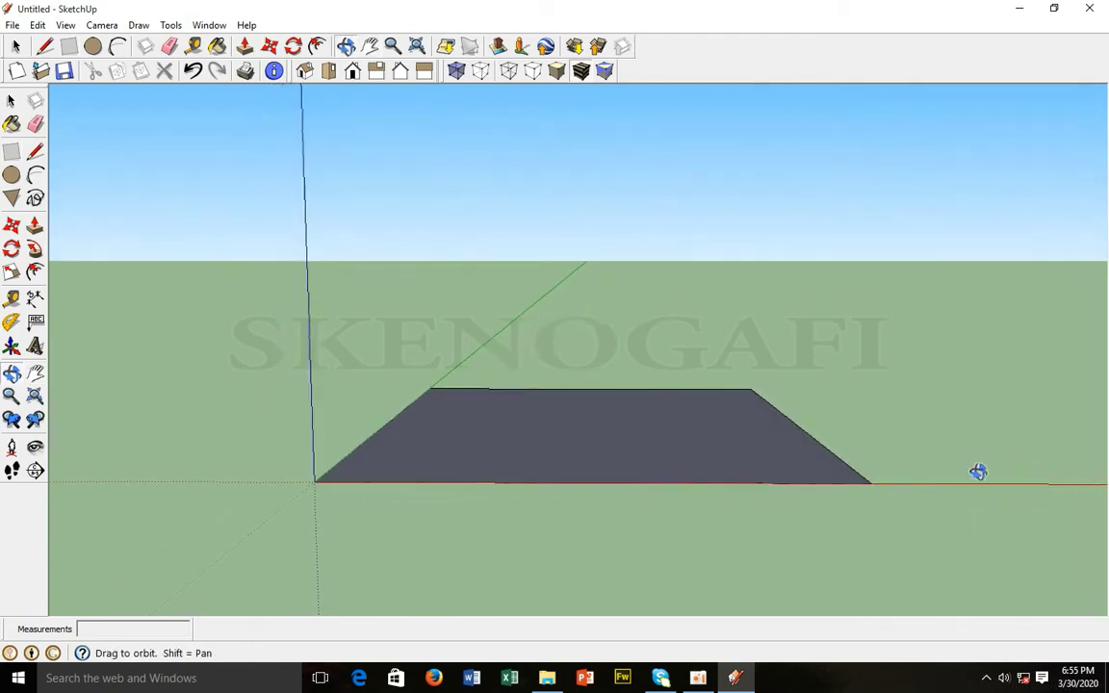
pyautogui.click(15, 46)
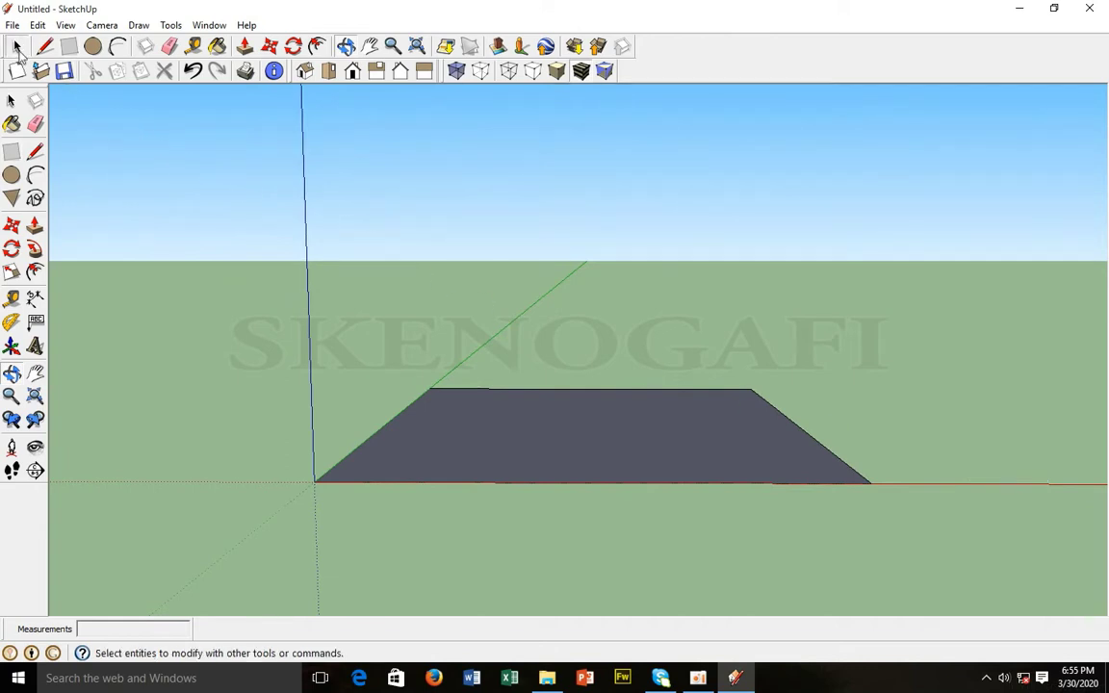
pyautogui.click(542, 445)
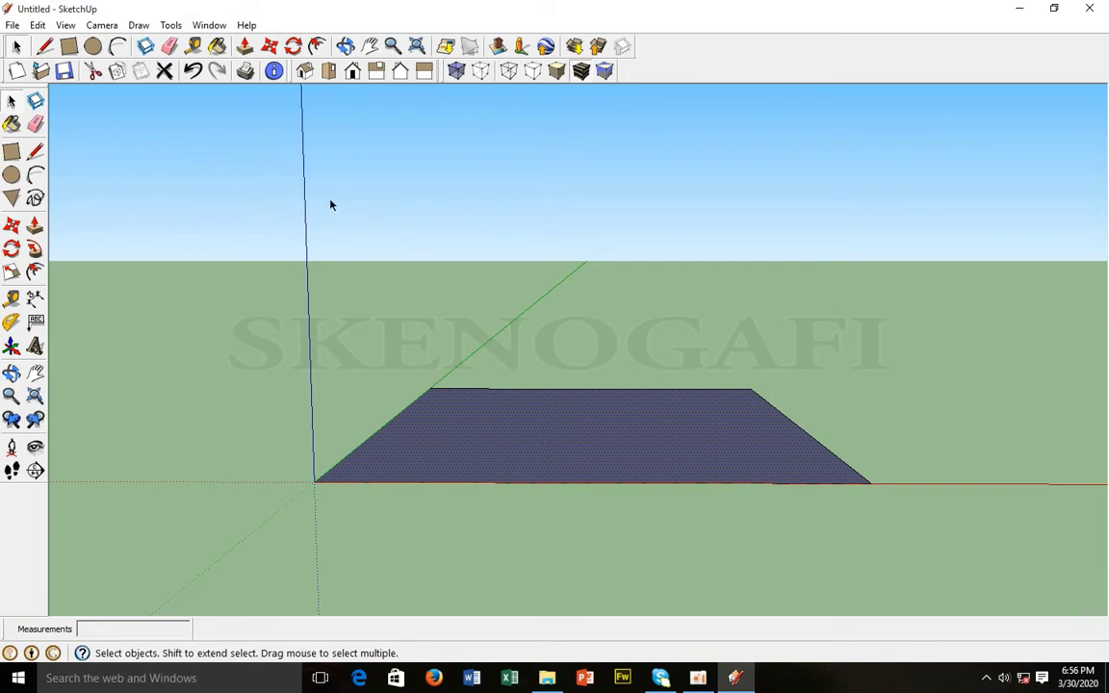
pyautogui.click(244, 48)
pyautogui.moveTo(545, 422); pyautogui.dragTo(545, 413)
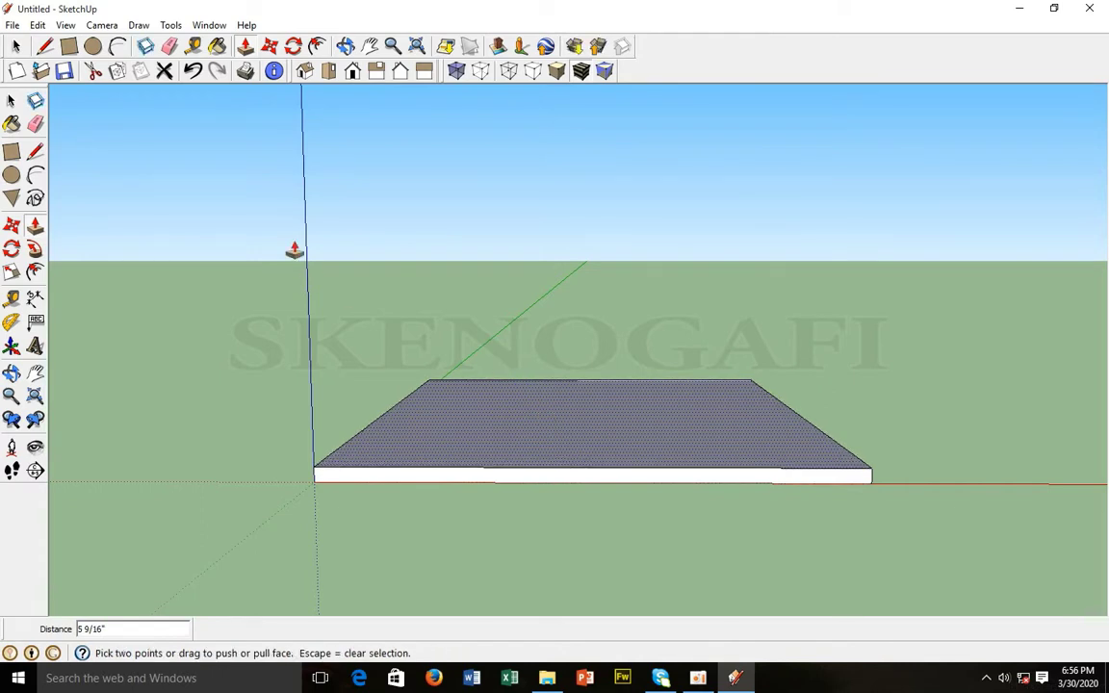
pyautogui.click(13, 101)
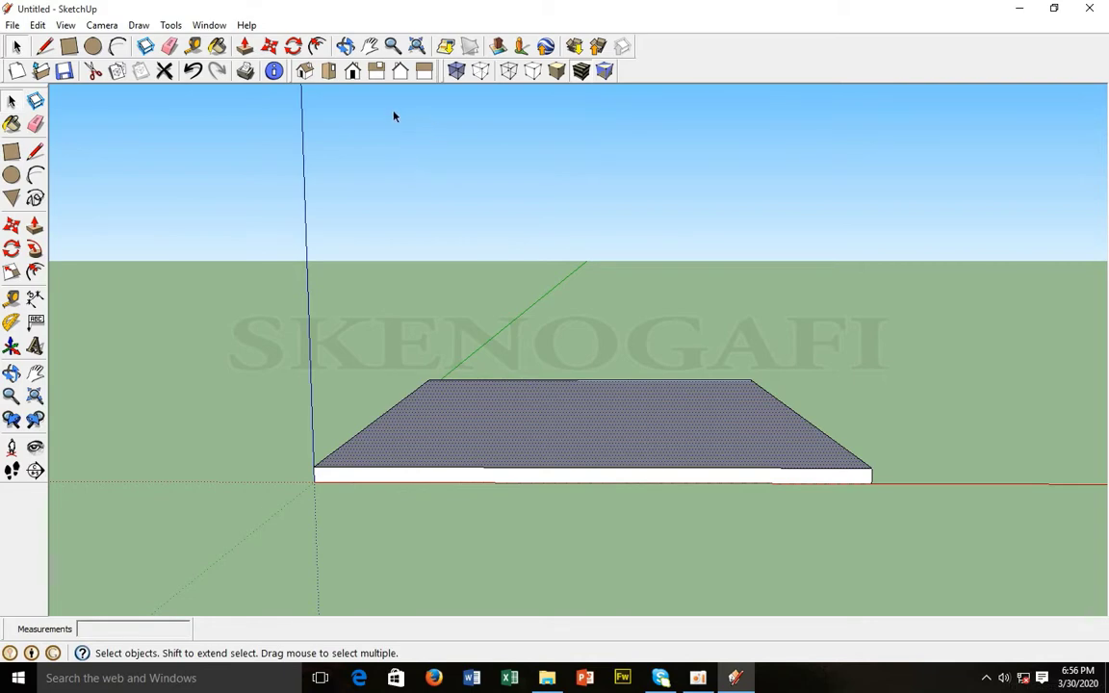
# Step: Switch to the top view and draw a rectangle about 6' 9" wide by 5' 11" deep near the middle of the slab
pyautogui.click(328, 72)
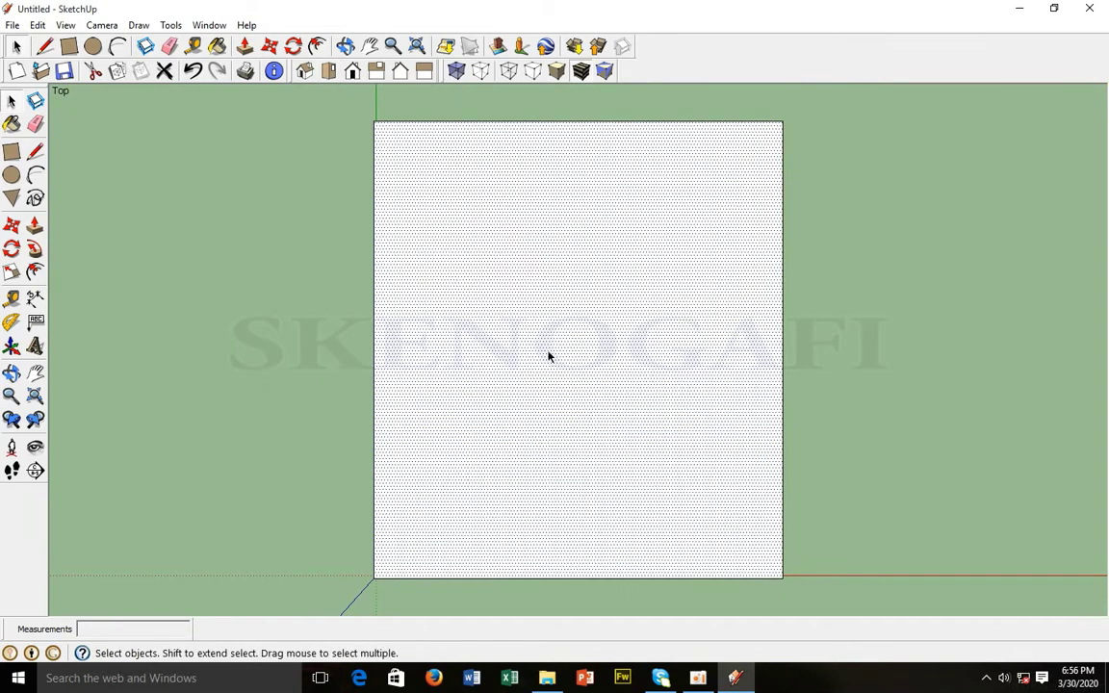
pyautogui.click(13, 154)
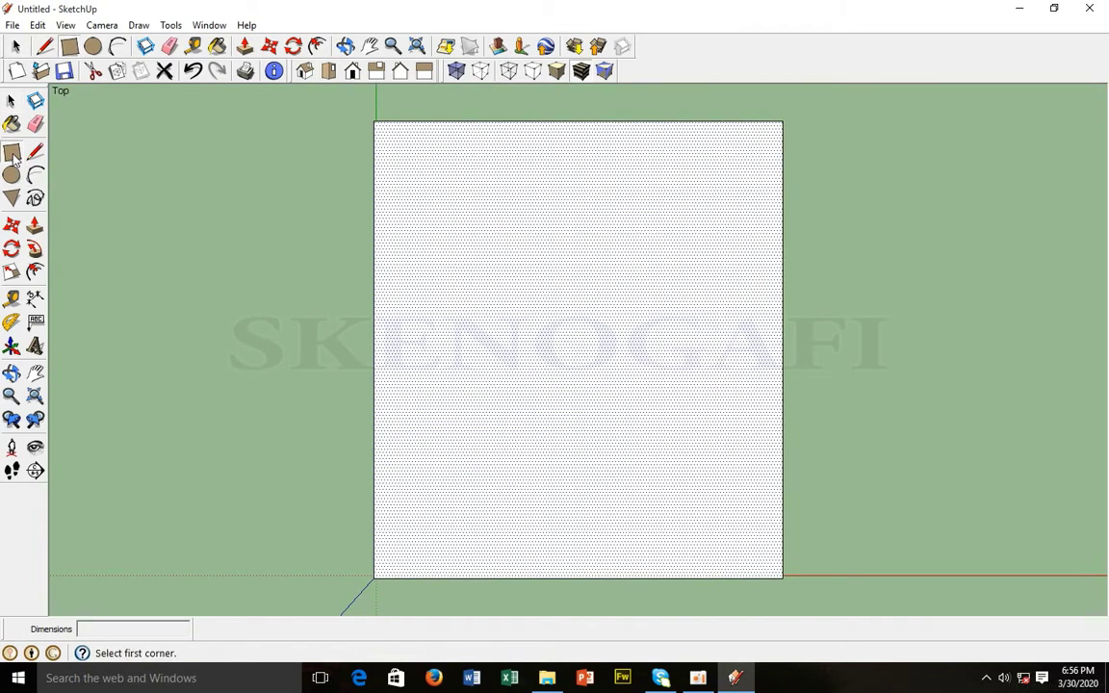
pyautogui.click(510, 259)
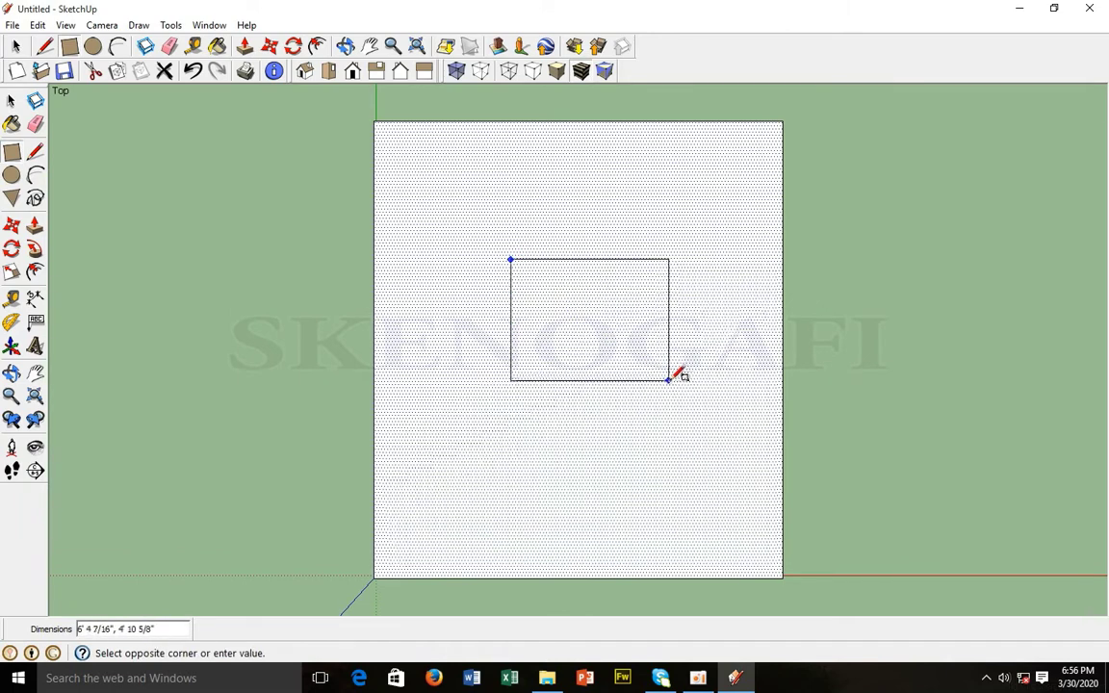
pyautogui.click(680, 407)
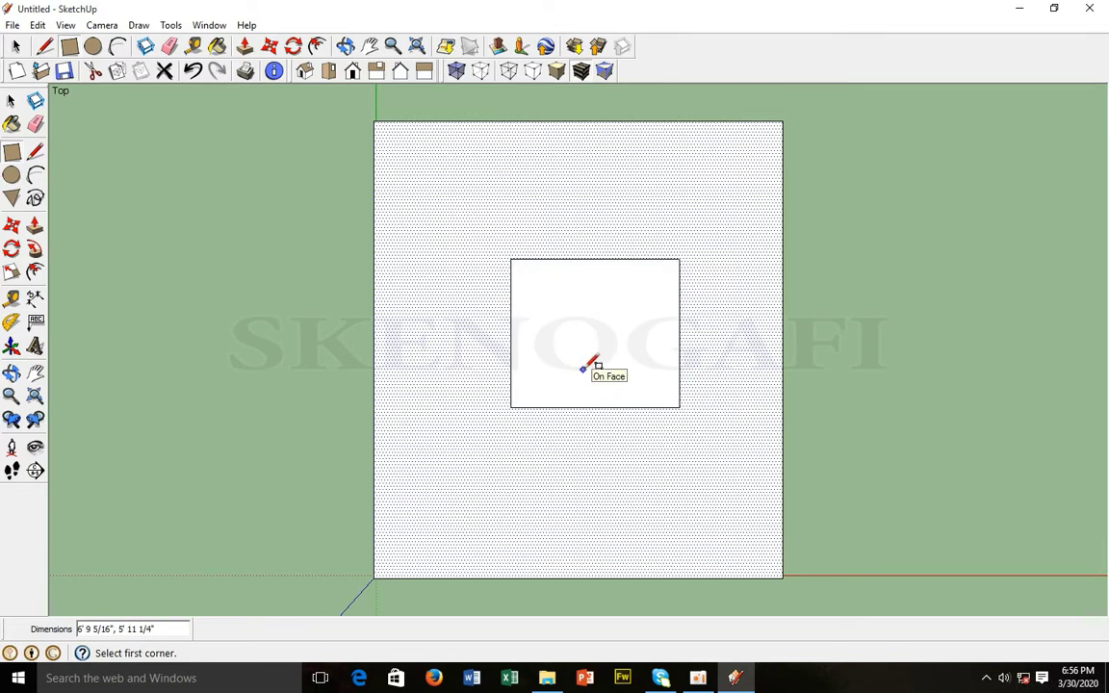
pyautogui.click(510, 333)
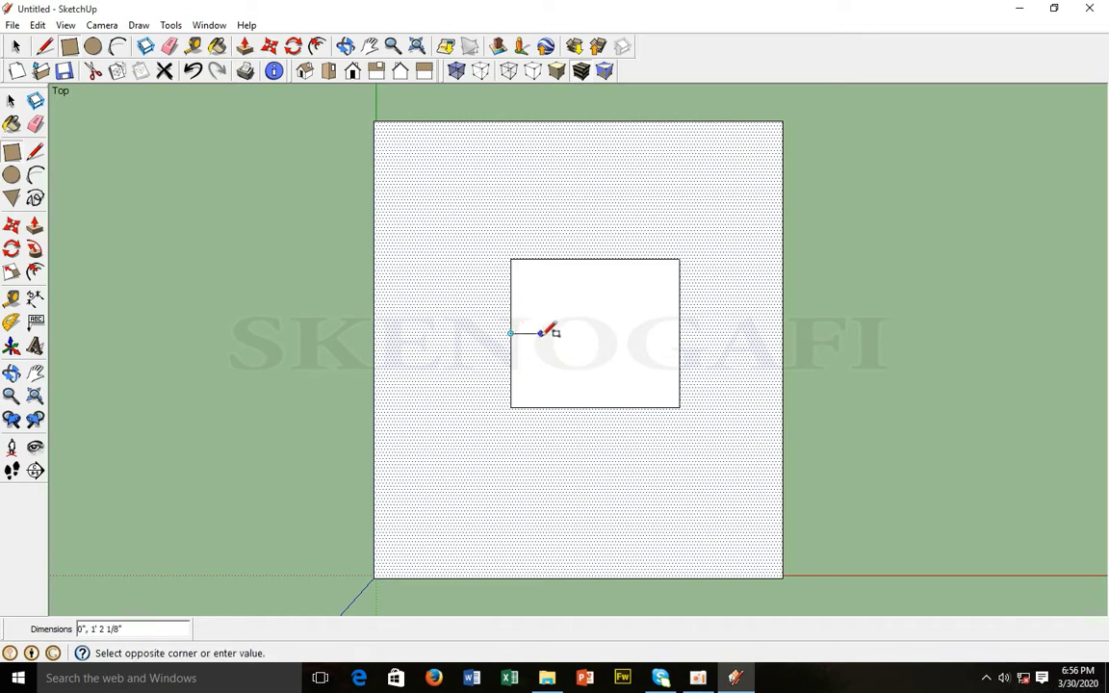
pyautogui.click(681, 333)
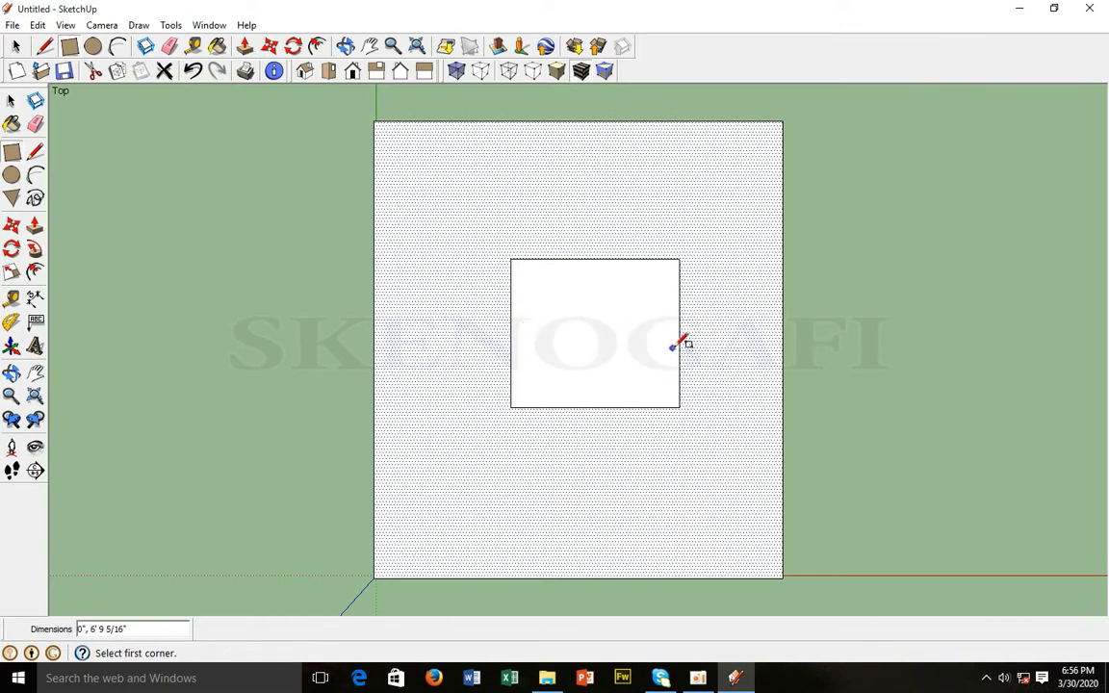
pyautogui.click(681, 333)
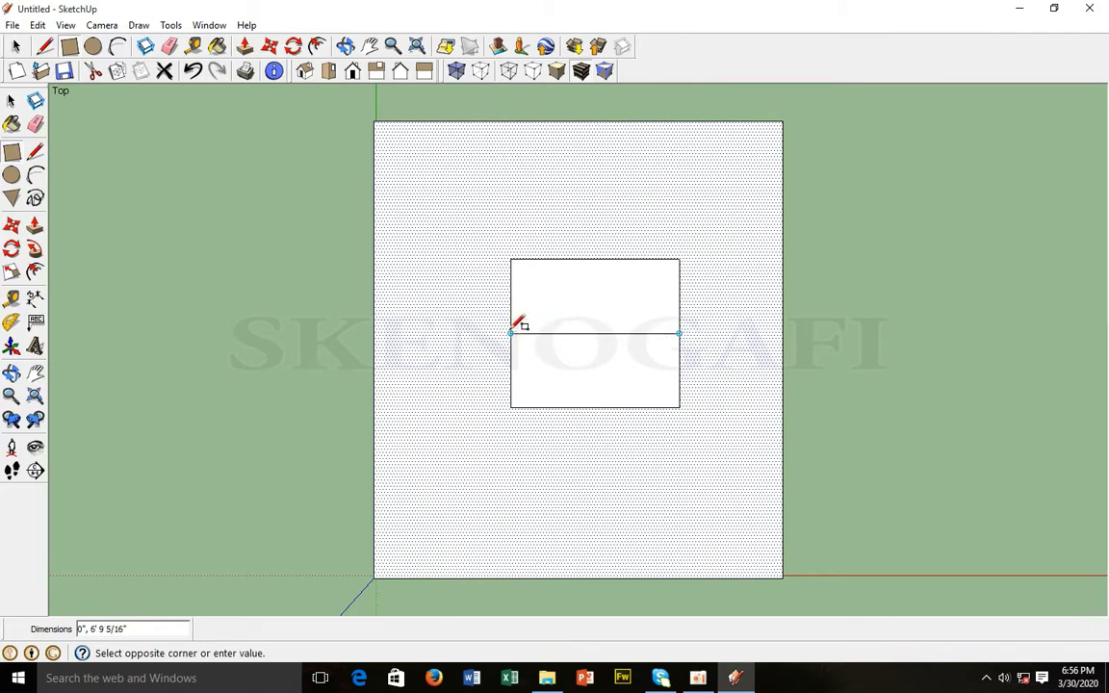
pyautogui.press('space')
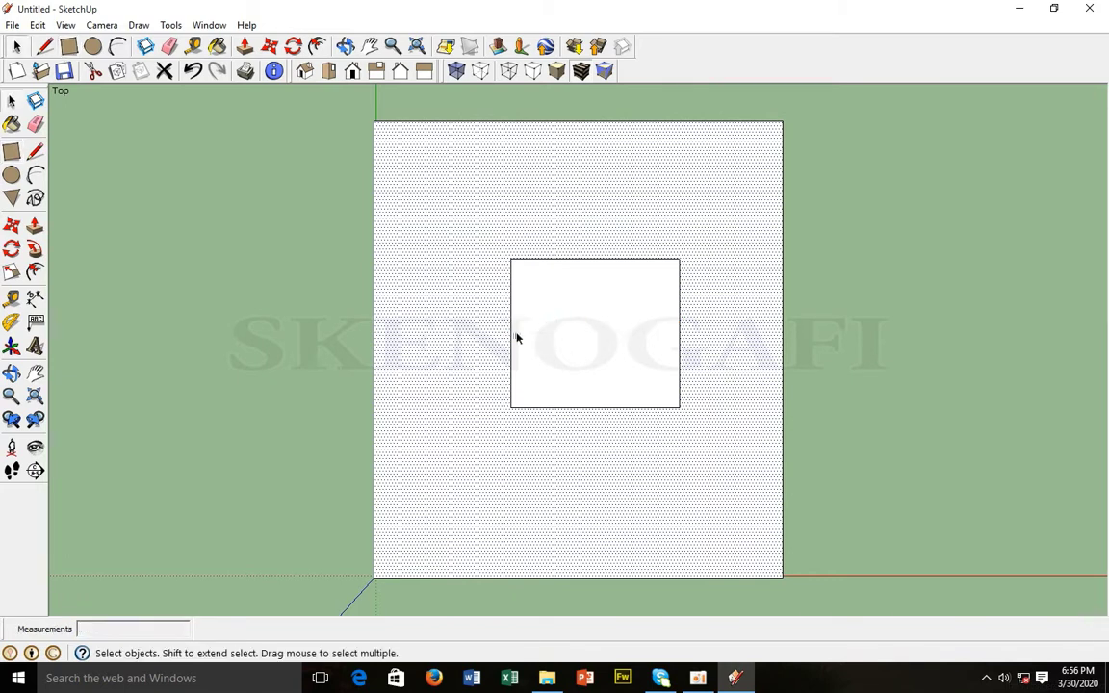
# Step: Draw a line across the inner rectangle between the midpoints of its two side edges, splitting it in half
pyautogui.click(35, 153)
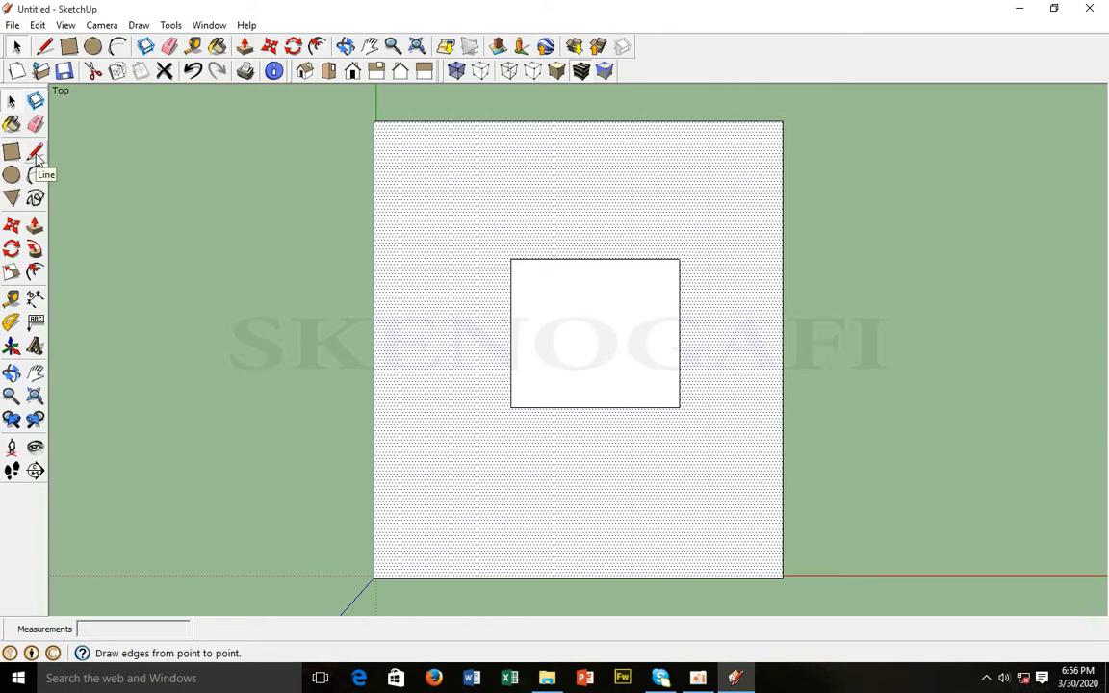
pyautogui.click(511, 334)
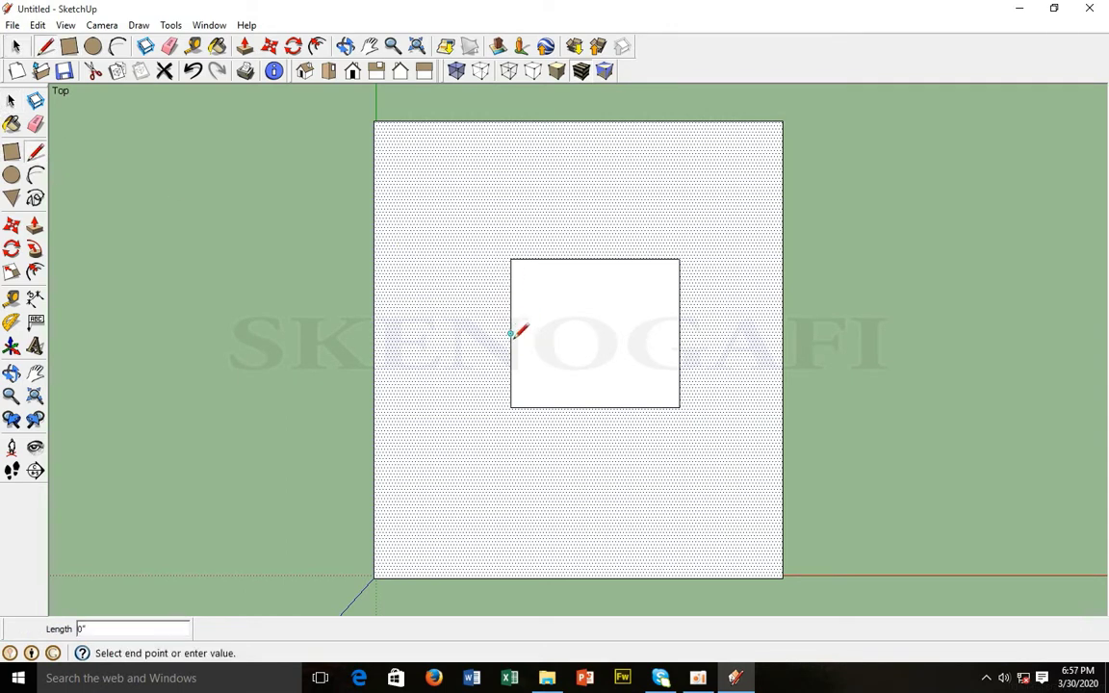
pyautogui.click(678, 334)
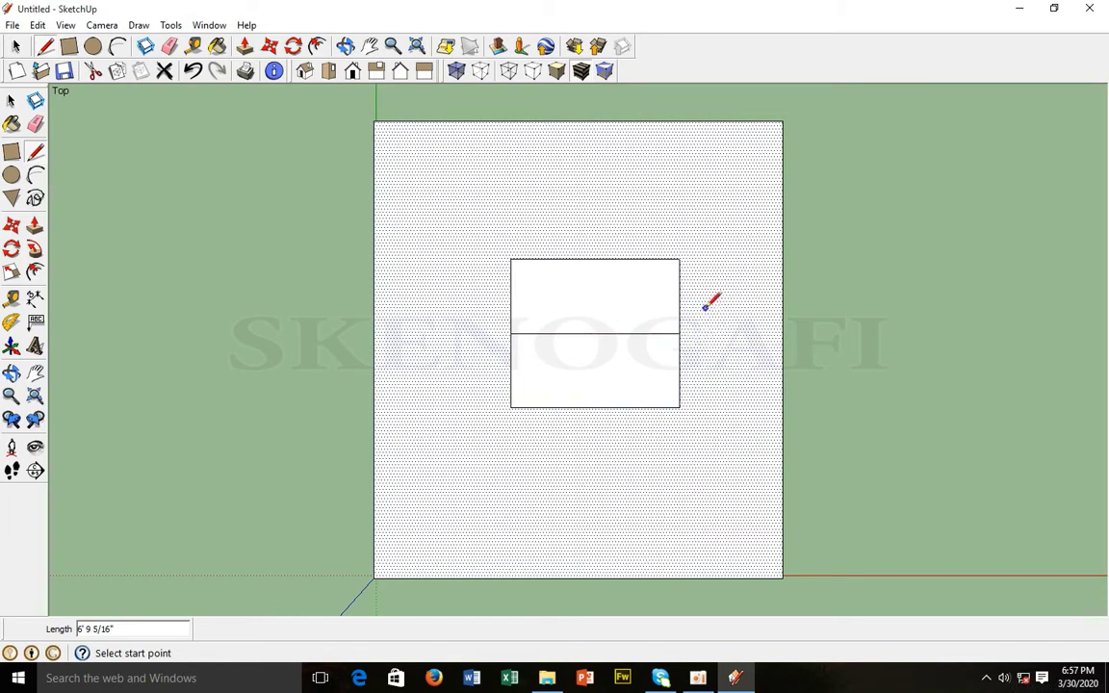
pyautogui.press('space')
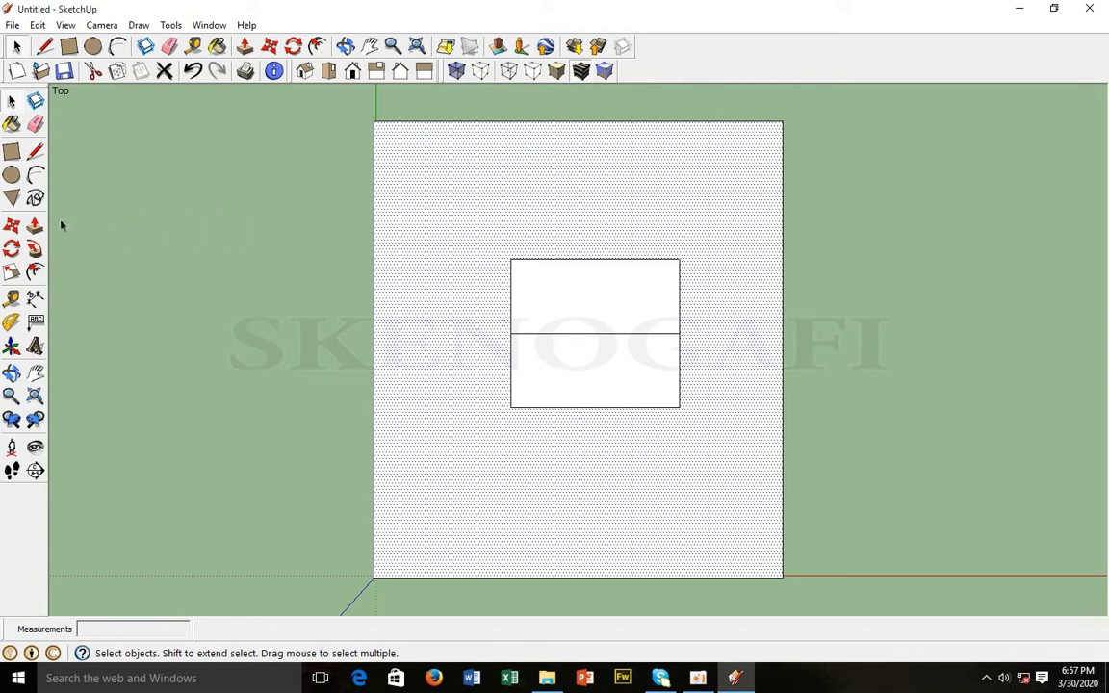
# Step: Divide the front half of the inner rectangle with a line about 3' long from the dividing line to the front edge
pyautogui.click(35, 151)
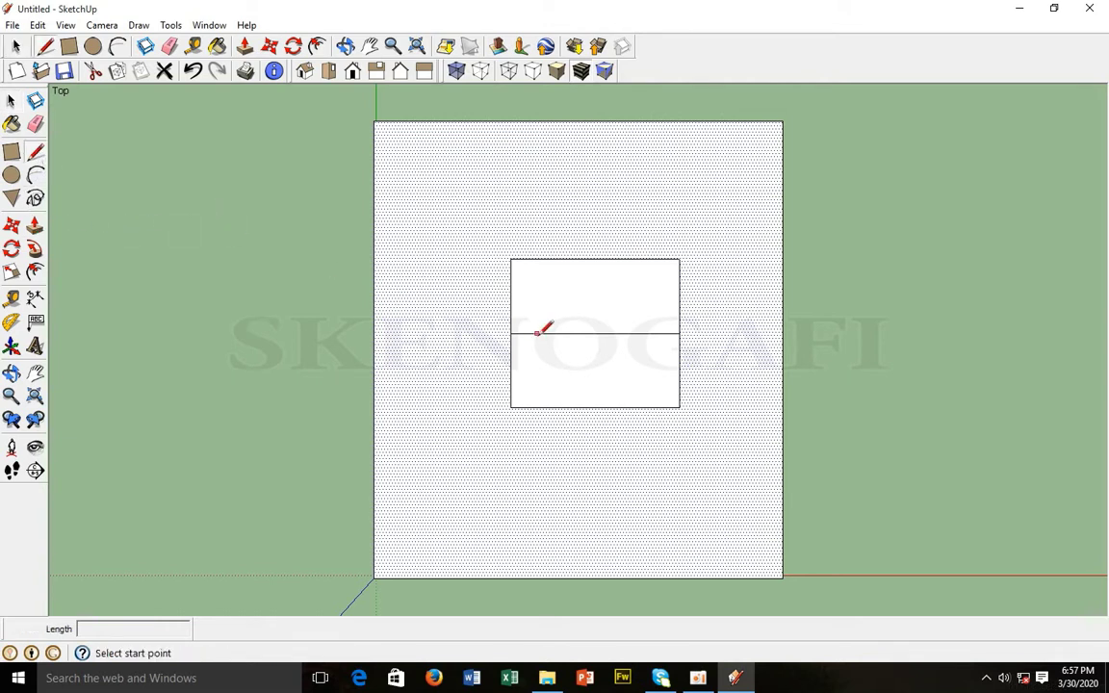
pyautogui.click(583, 333)
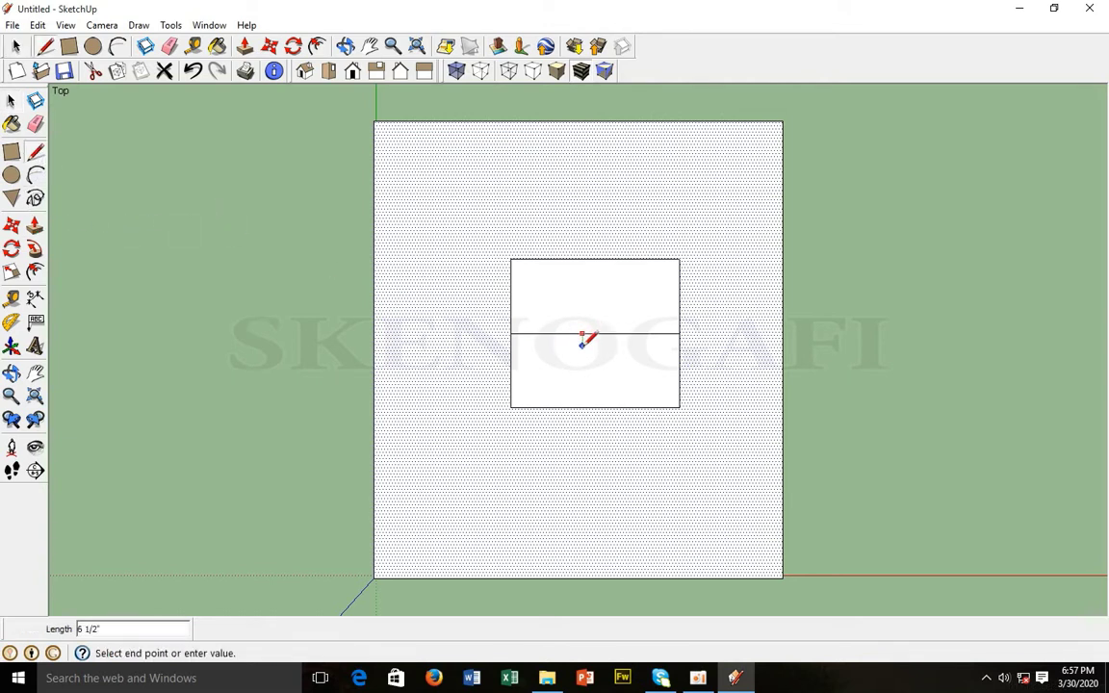
pyautogui.click(581, 407)
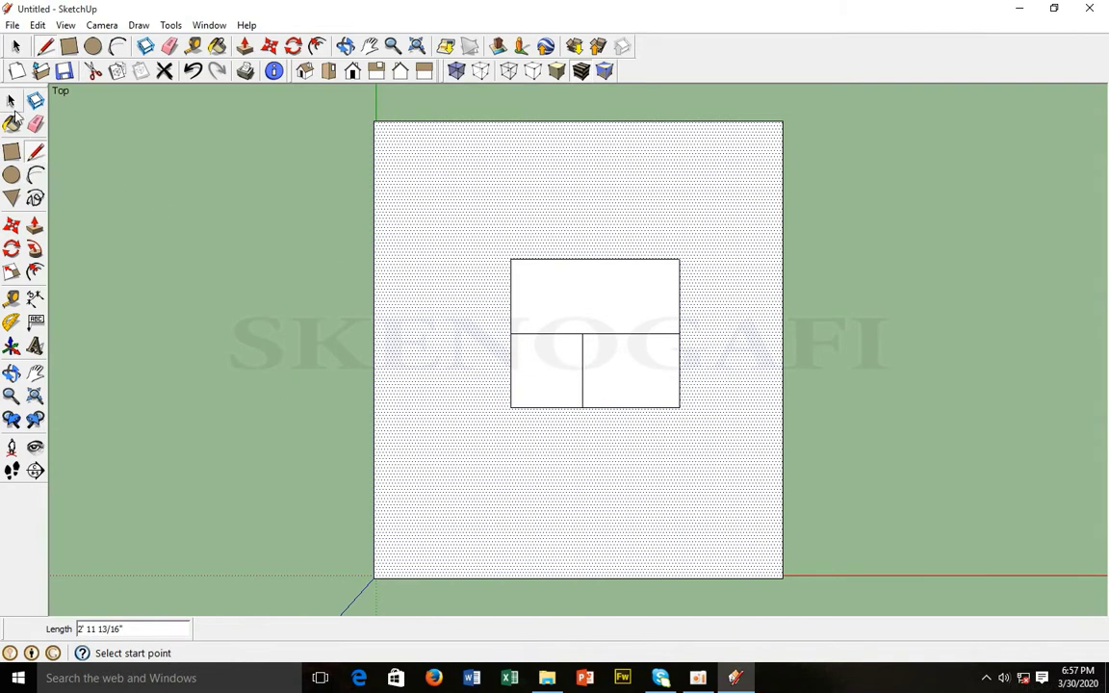
pyautogui.click(12, 102)
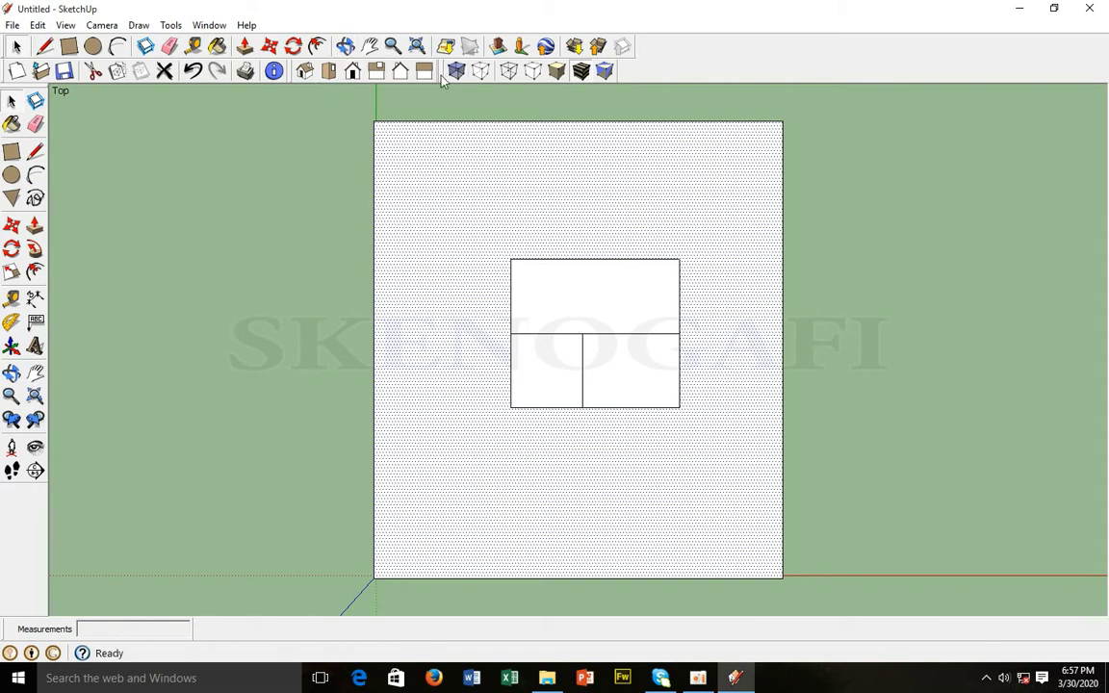
# Step: Push/Pull the undivided rear half of the inner rectangle upward to form a tall block on the slab
pyautogui.click(304, 72)
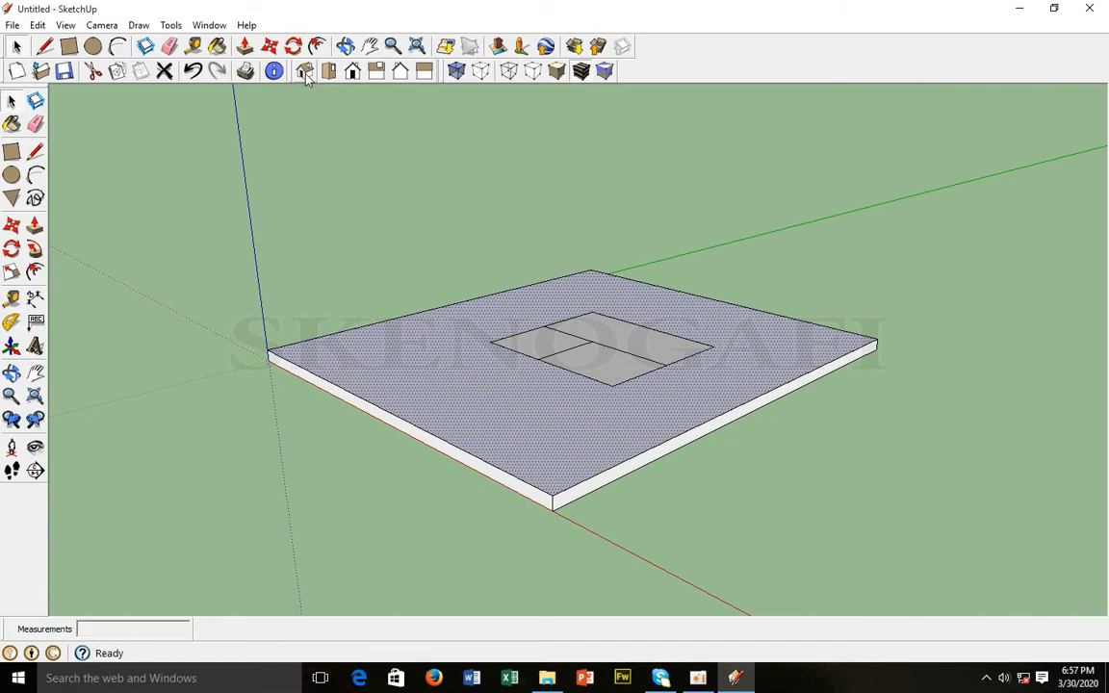
pyautogui.scroll(2, 654, 409)
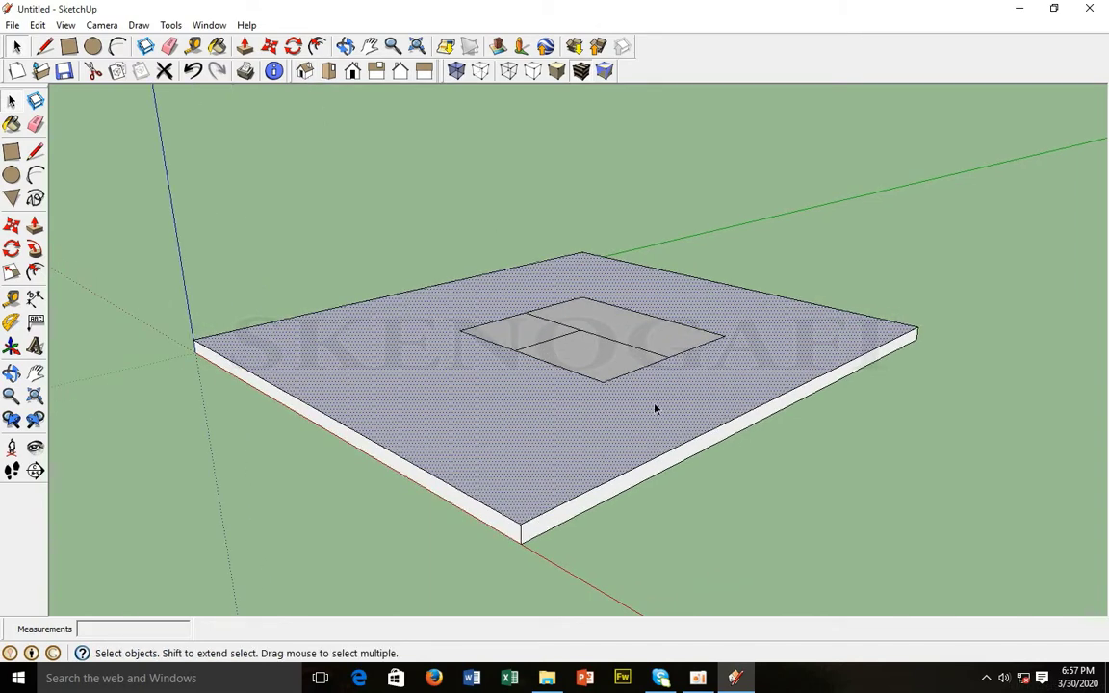
pyautogui.click(344, 46)
pyautogui.moveTo(428, 401); pyautogui.dragTo(724, 406)
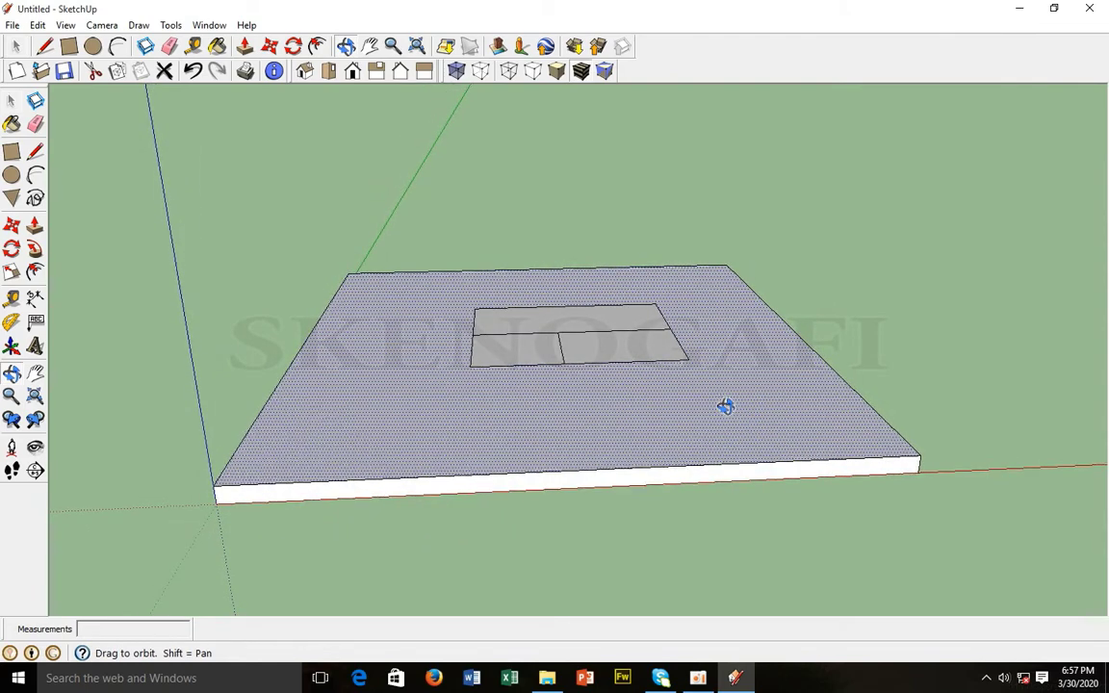
pyautogui.moveTo(725, 406); pyautogui.dragTo(666, 371)
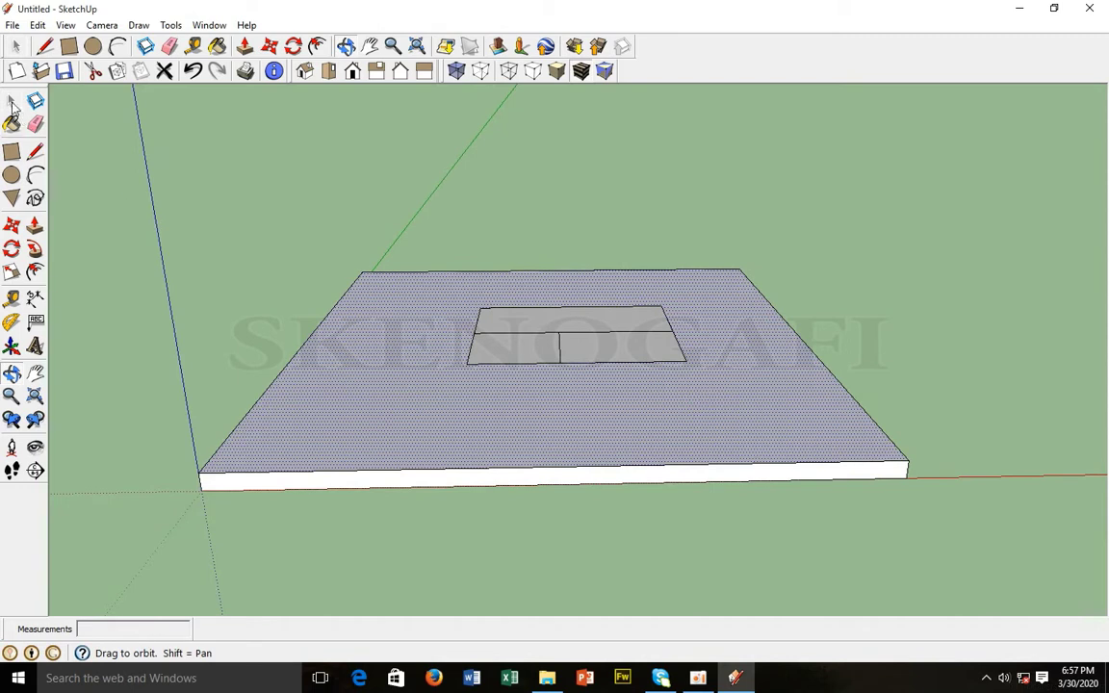
pyautogui.click(12, 104)
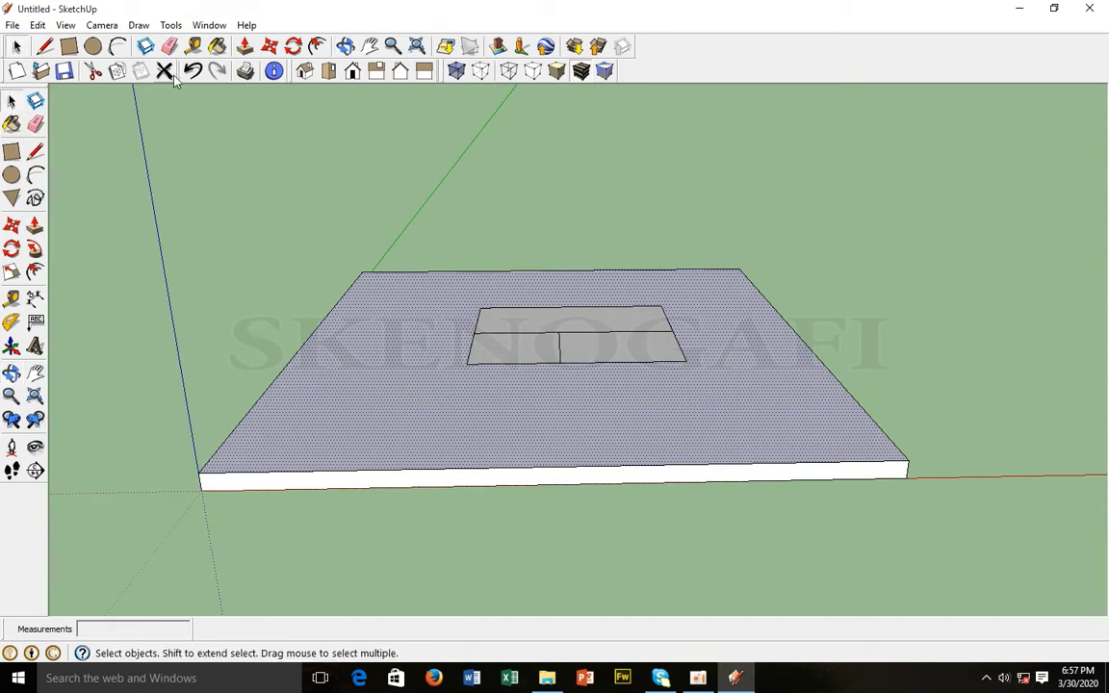
pyautogui.click(245, 48)
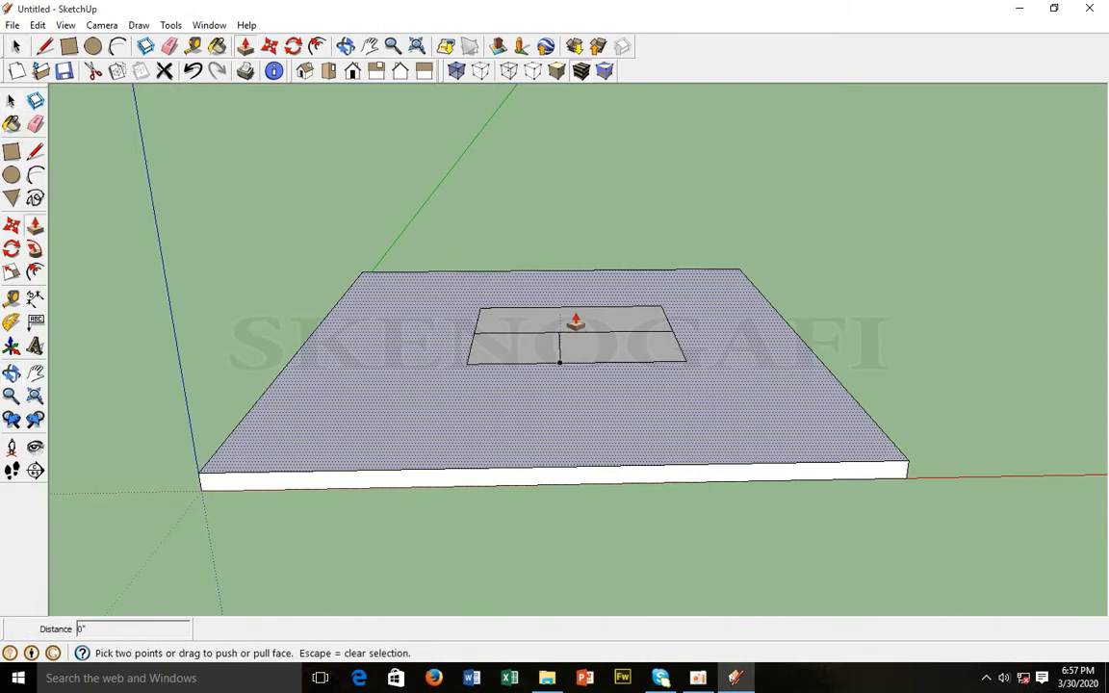
pyautogui.click(15, 46)
pyautogui.click(627, 331)
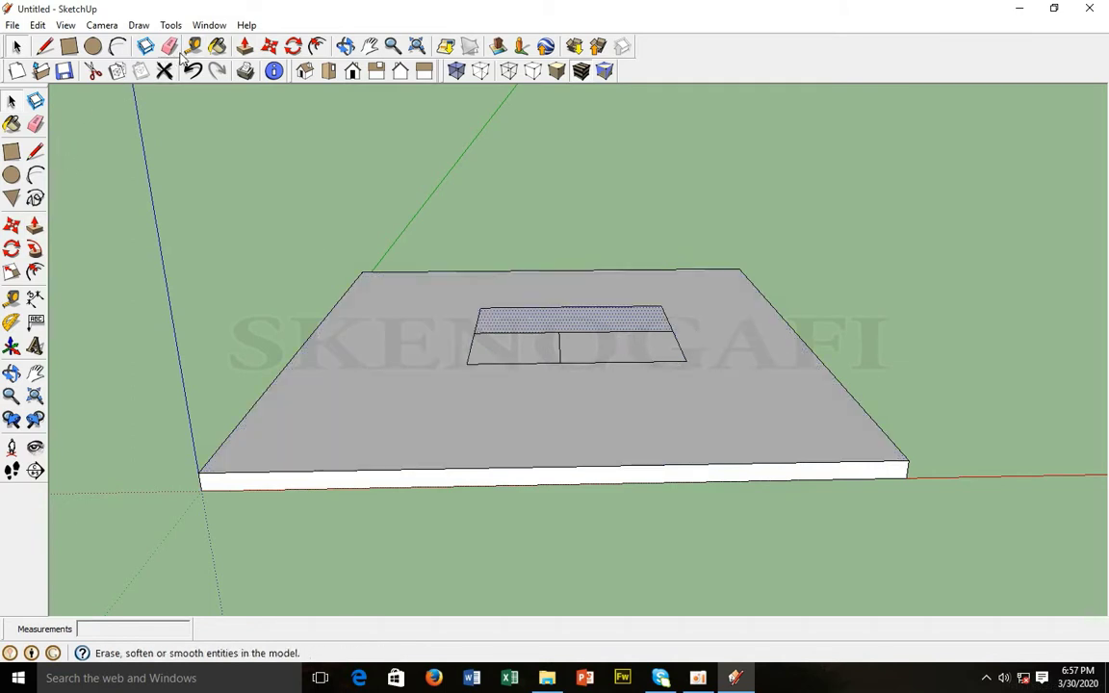
pyautogui.click(245, 47)
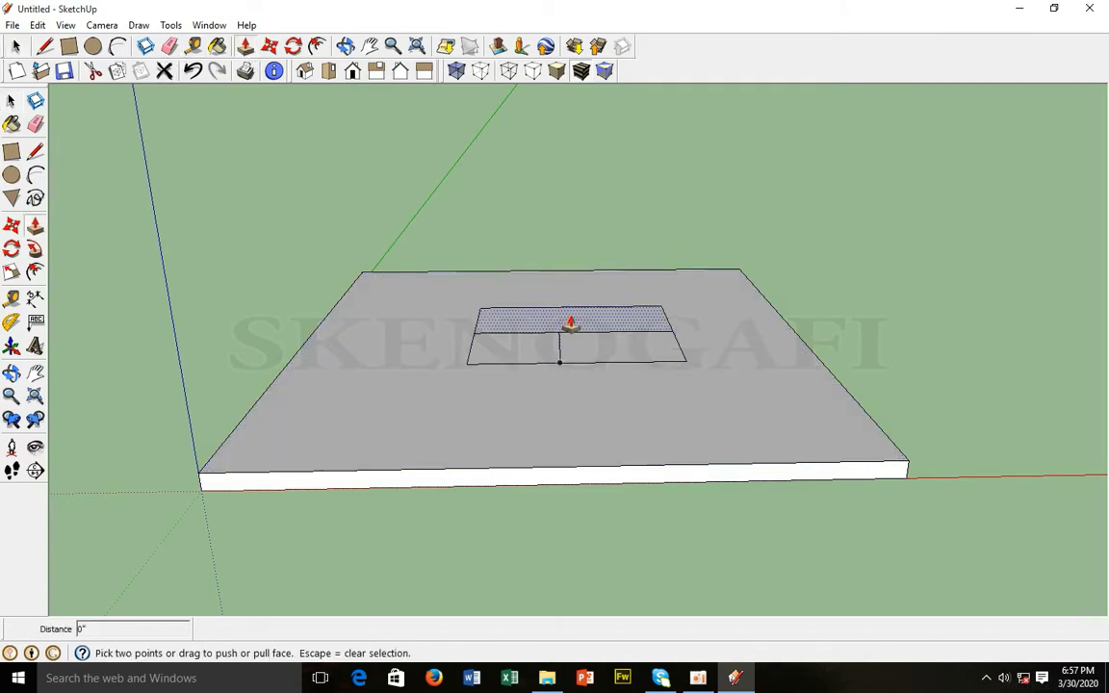
pyautogui.scroll(4, 572, 325)
pyautogui.moveTo(569, 327); pyautogui.dragTo(565, 239)
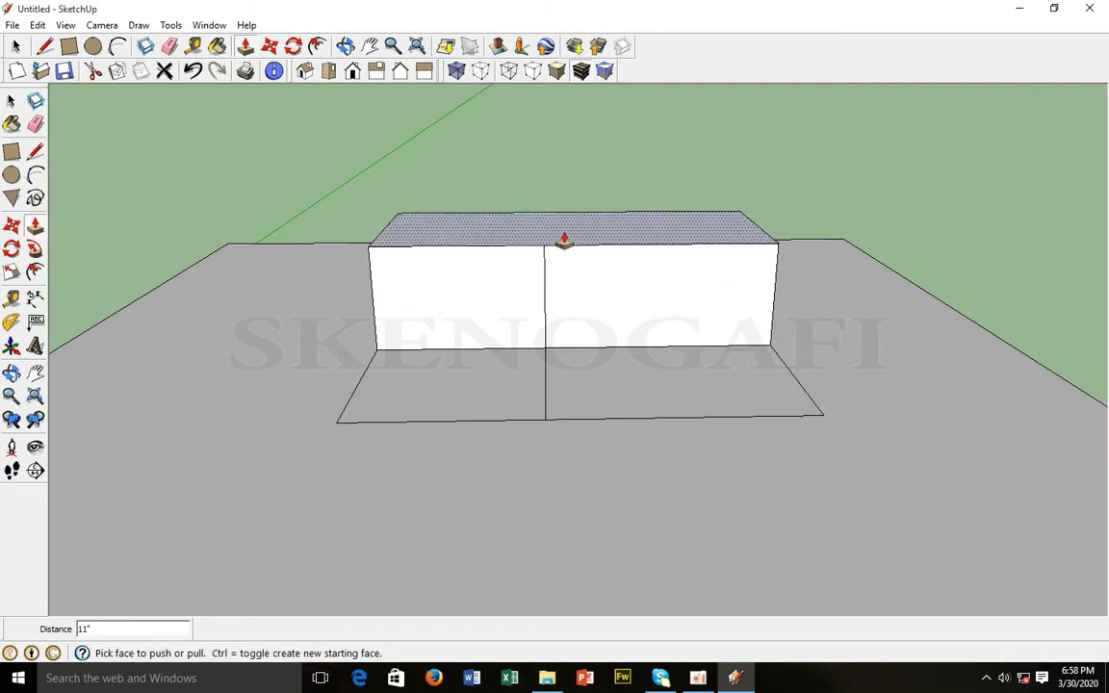
# Step: Push/Pull the smaller front section of the inner rectangle upward about 11 1/8" to form a lower block
pyautogui.click(11, 100)
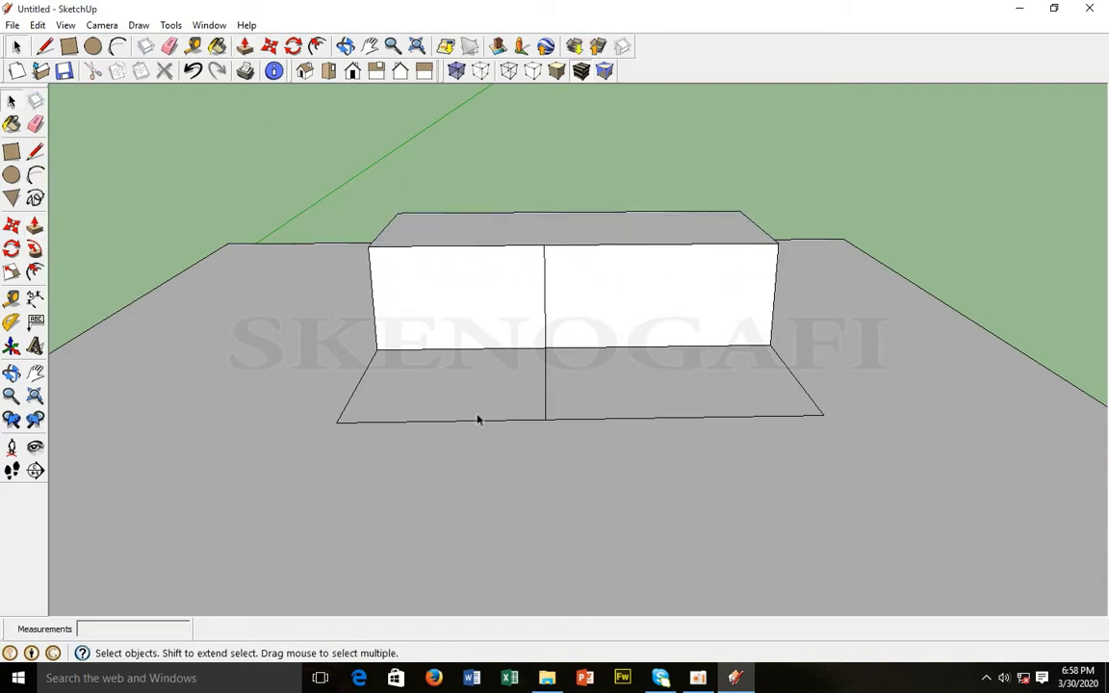
pyautogui.click(463, 390)
pyautogui.click(245, 46)
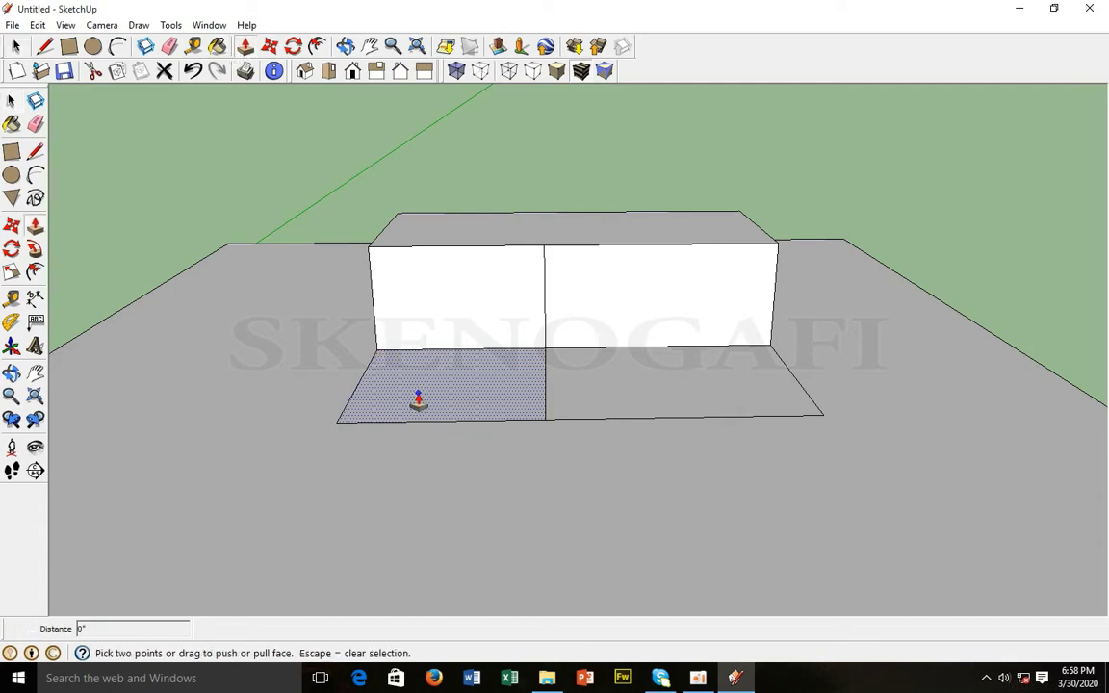
pyautogui.moveTo(416, 402); pyautogui.dragTo(415, 343)
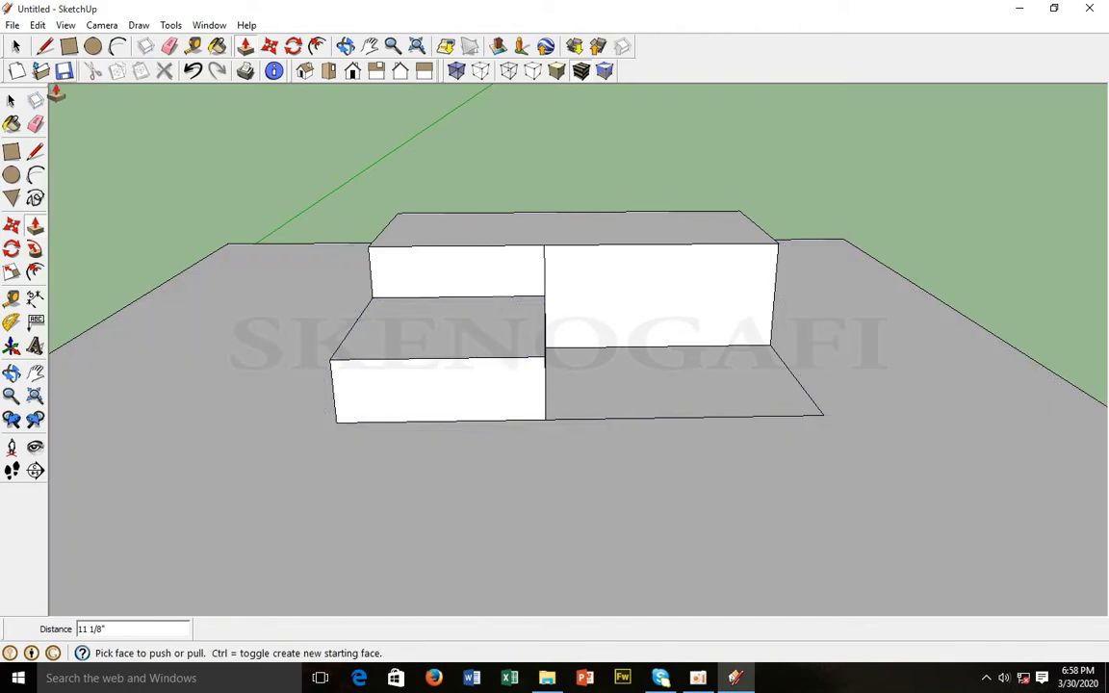
pyautogui.click(44, 48)
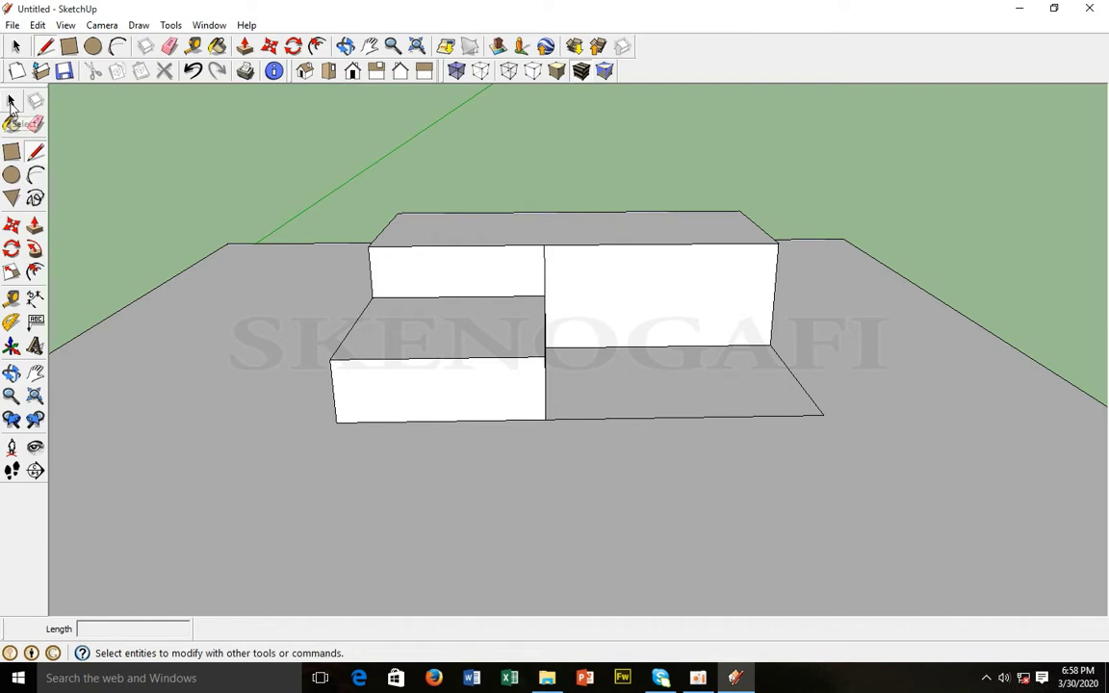
pyautogui.click(11, 102)
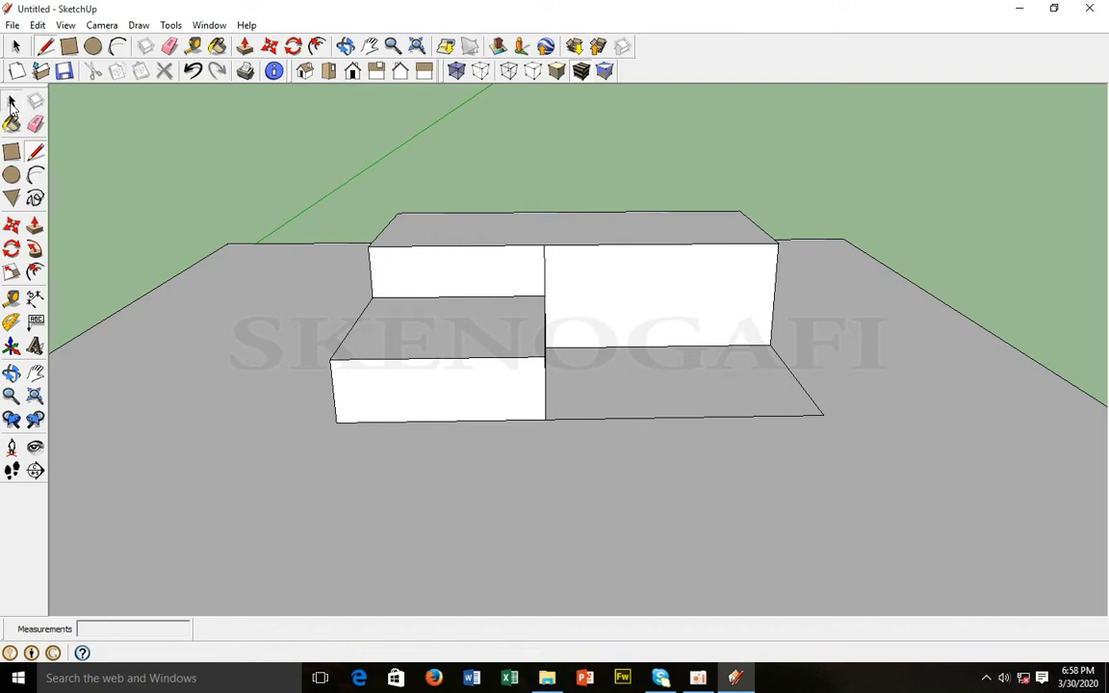
# Step: Push/Pull the remaining larger front section upward about 4 7/16" to form a low platform
pyautogui.click(345, 46)
pyautogui.moveTo(763, 373); pyautogui.dragTo(659, 373)
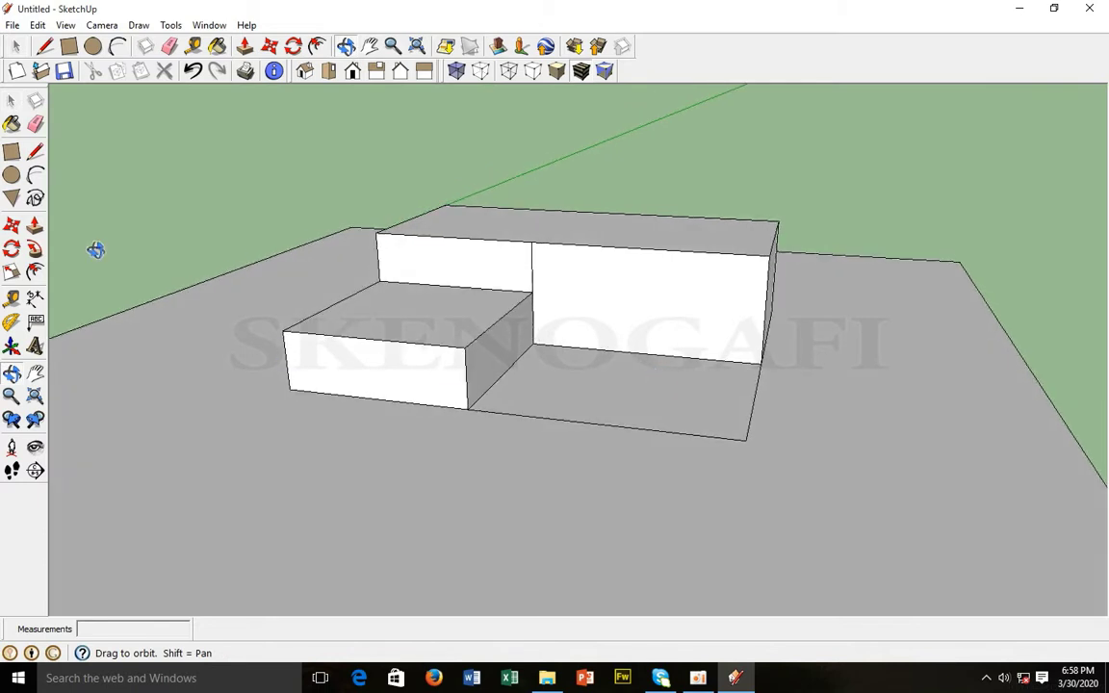
pyautogui.click(11, 99)
pyautogui.click(689, 407)
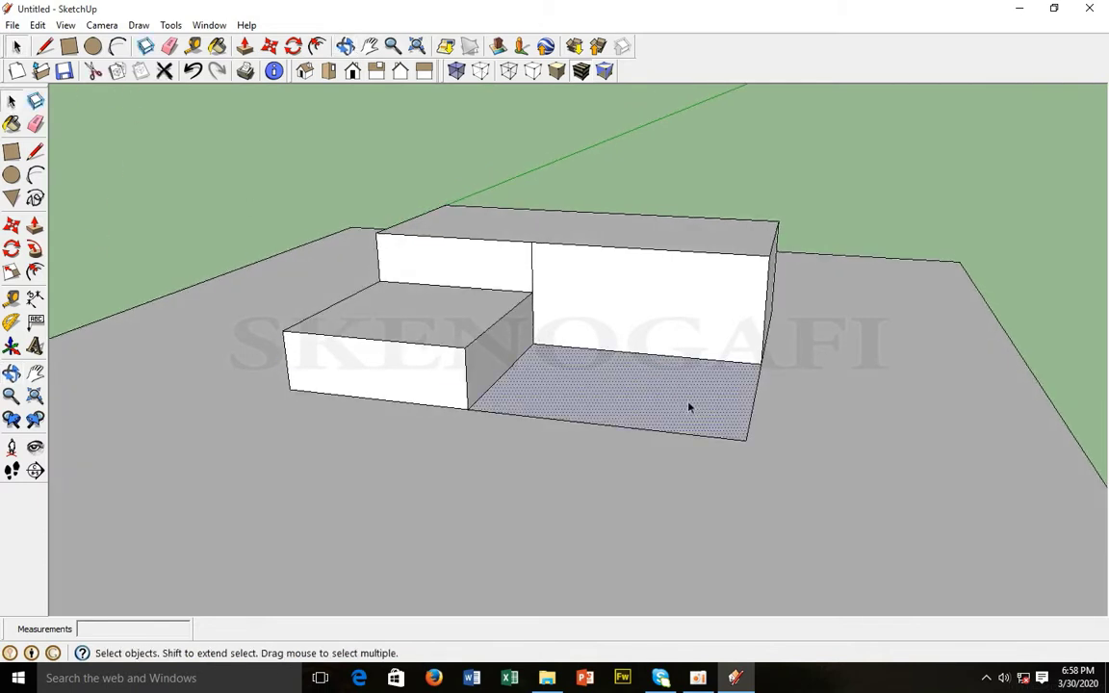
pyautogui.click(245, 46)
pyautogui.moveTo(685, 409); pyautogui.dragTo(691, 387)
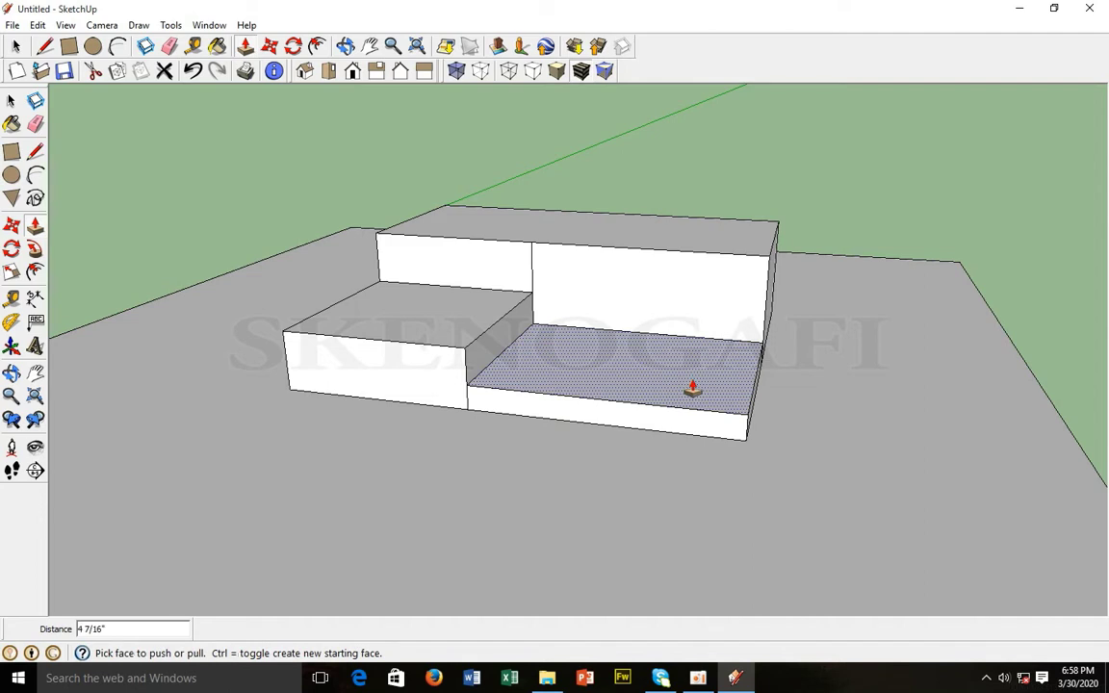
pyautogui.click(13, 102)
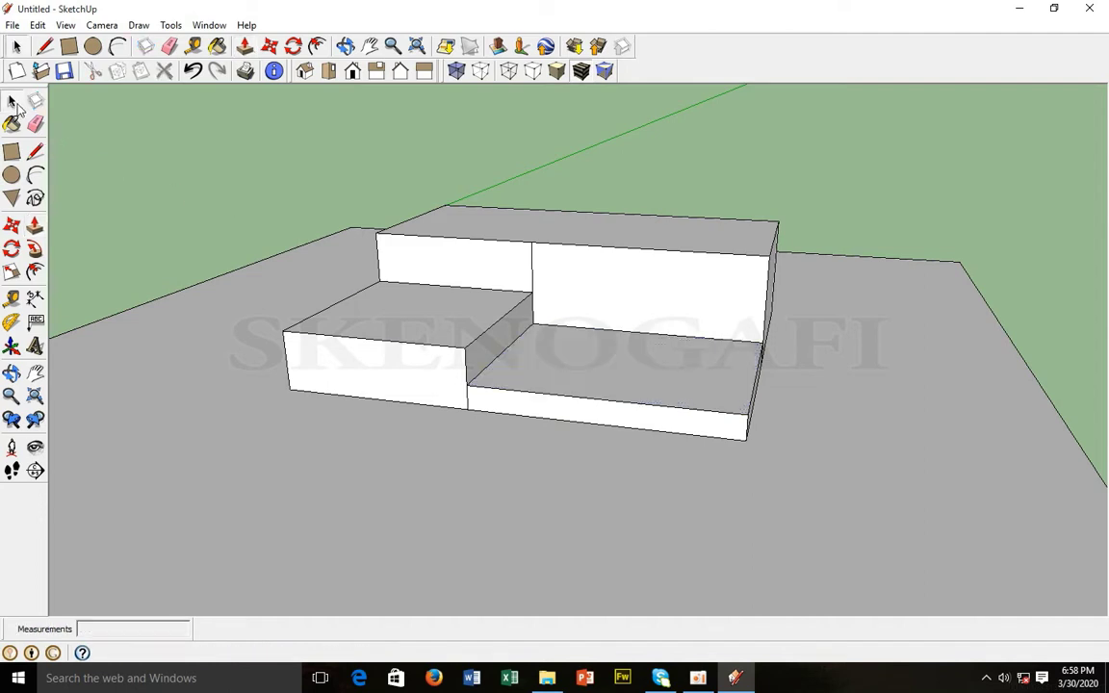
# Step: Delete the leftover vertical edge that divides the front face of the rear block
pyautogui.click(531, 268)
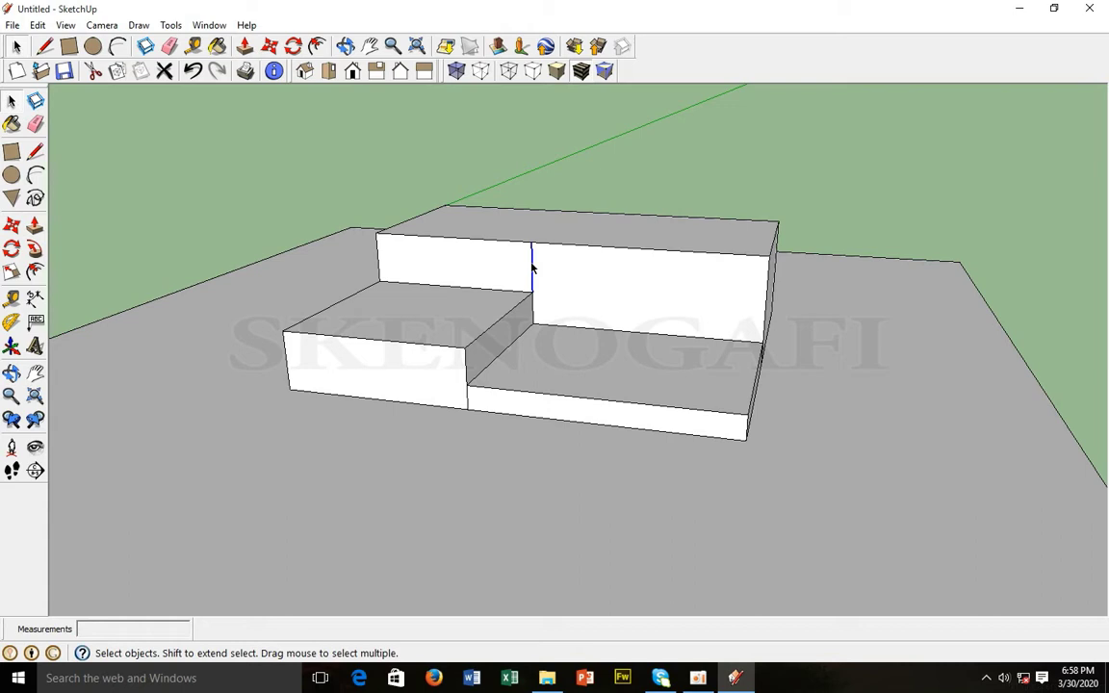
pyautogui.press('Delete')
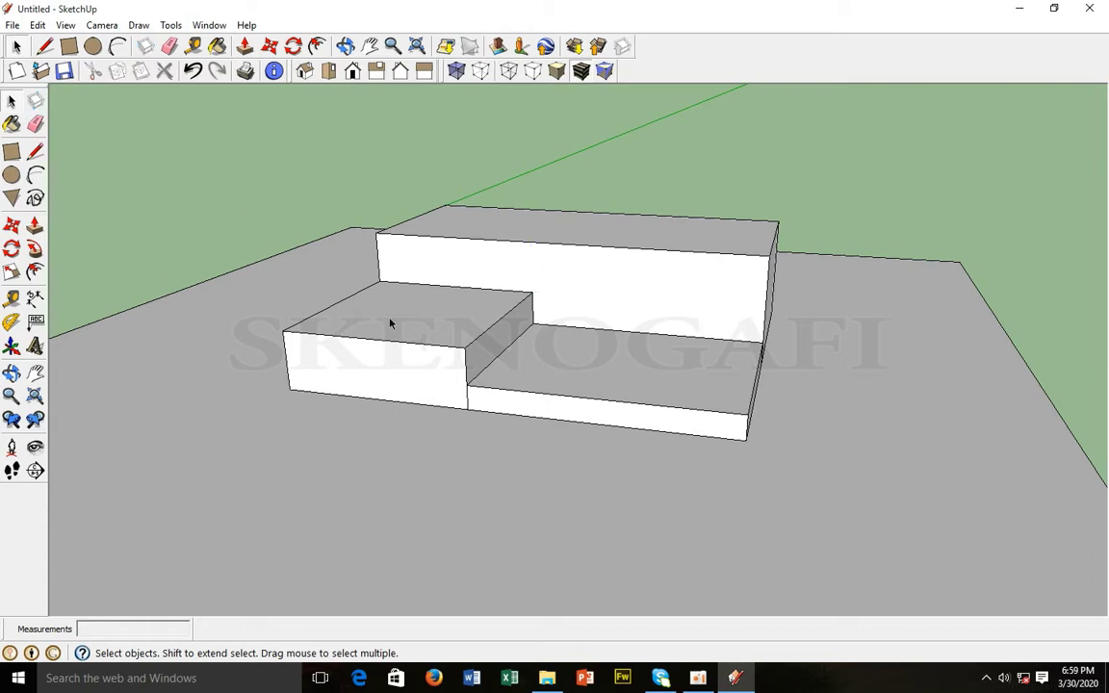
pyautogui.click(685, 361)
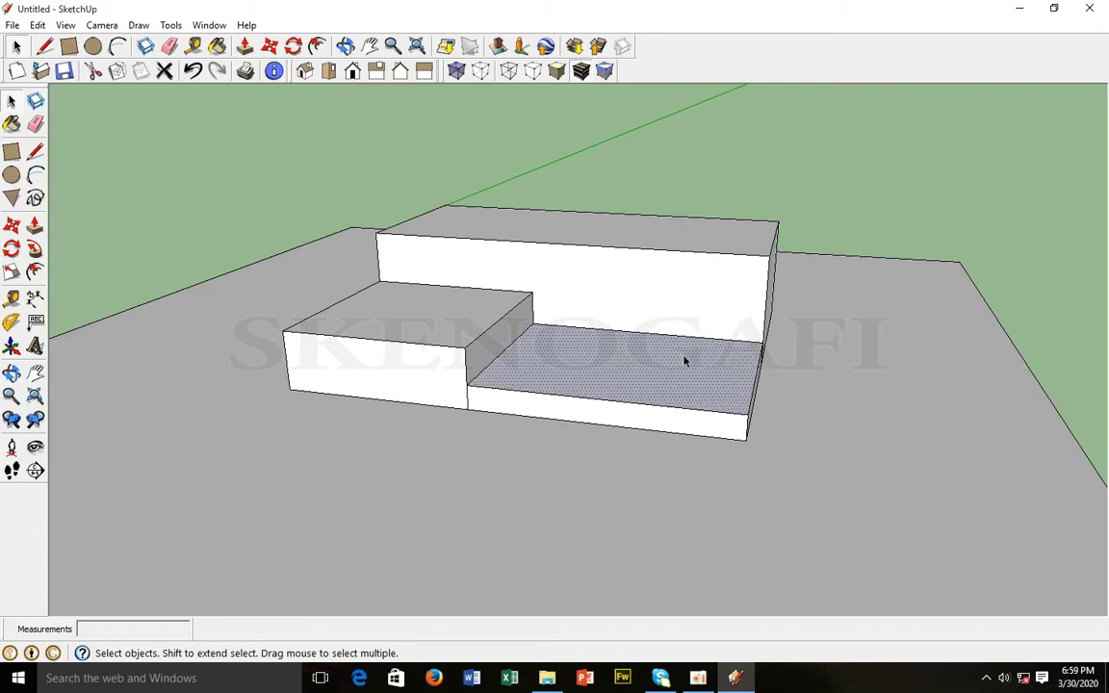
pyautogui.click(424, 310)
pyautogui.click(753, 462)
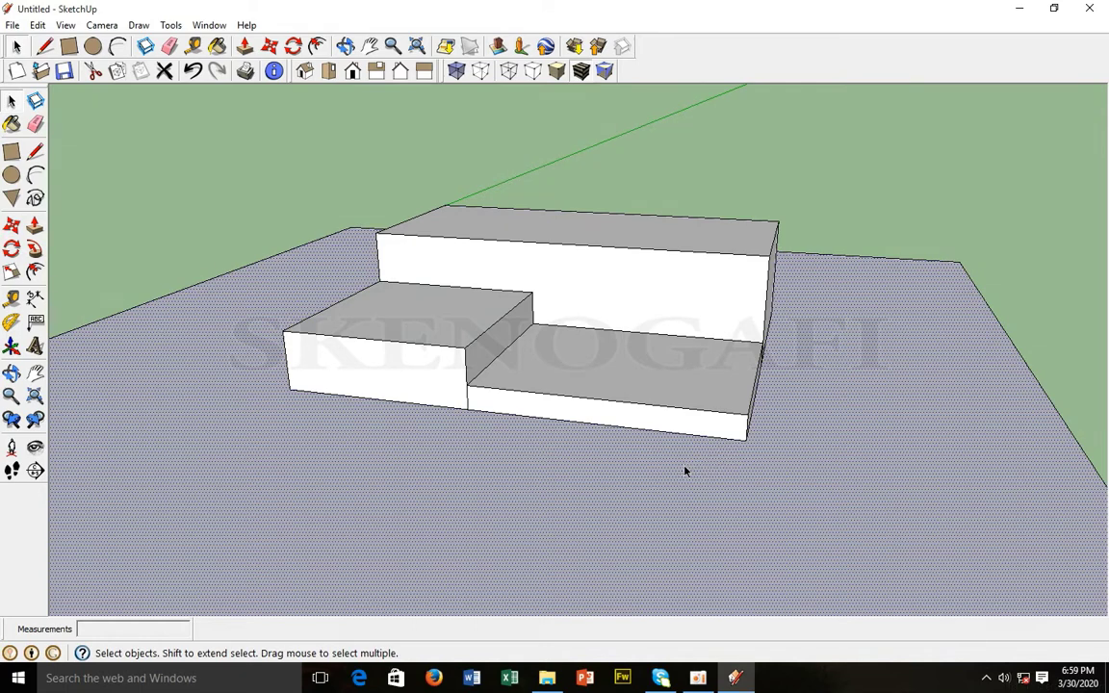
# Step: Draw a circle with a radius of about 5 3/4" near the middle of the smaller front block's top face
pyautogui.click(11, 174)
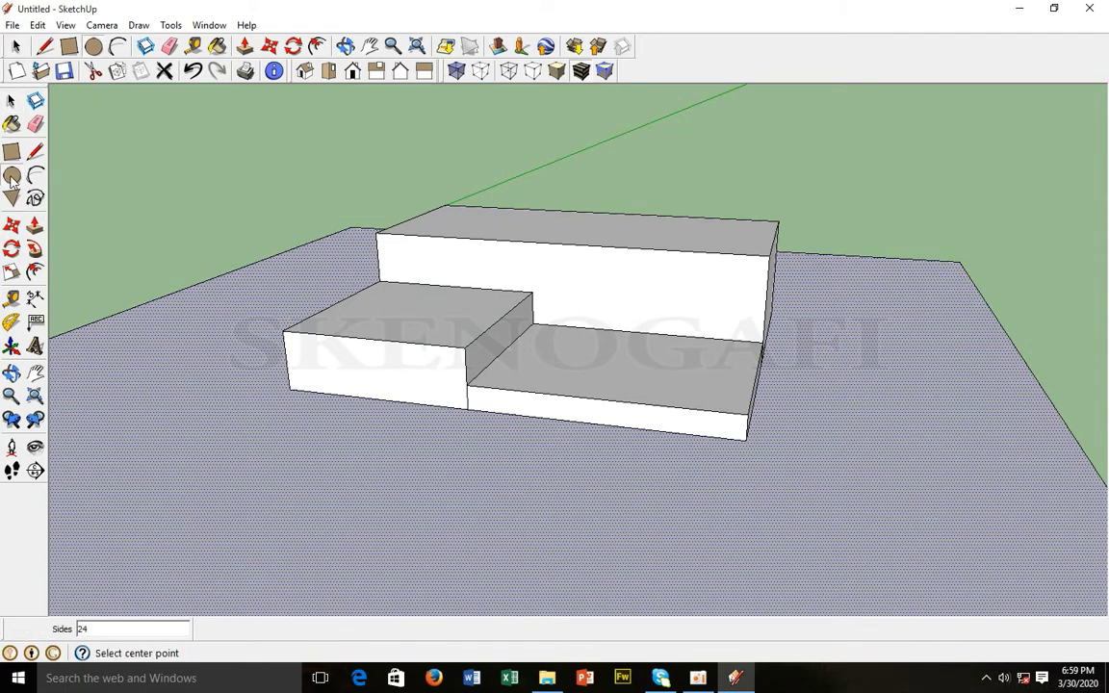
pyautogui.click(418, 315)
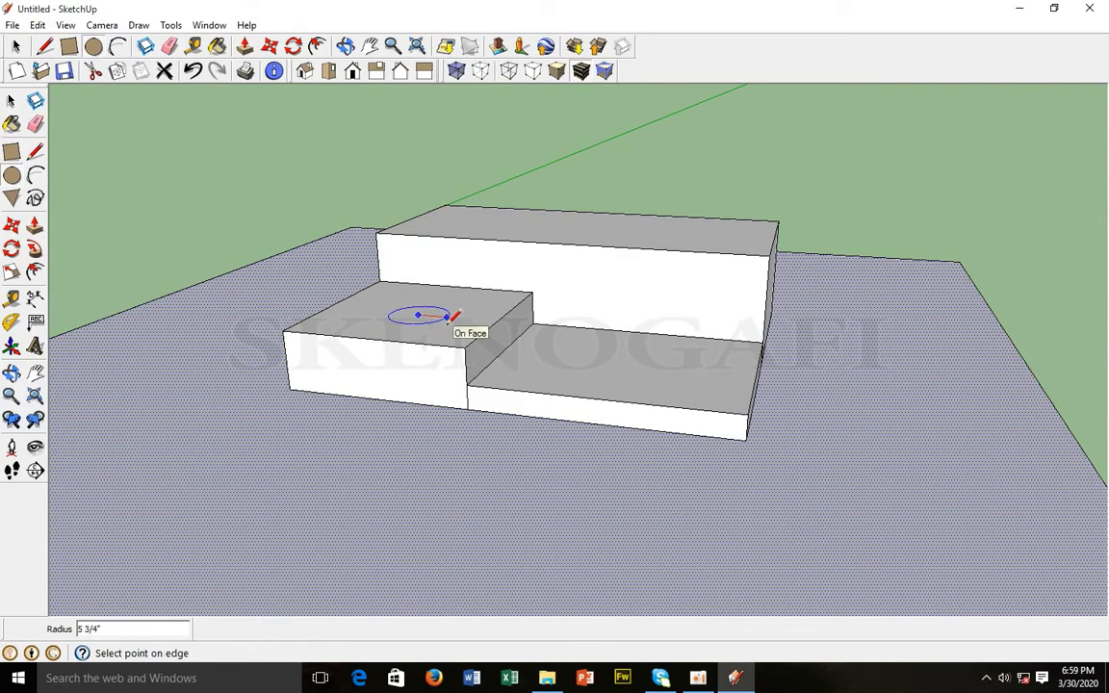
pyautogui.click(452, 318)
pyautogui.press('space')
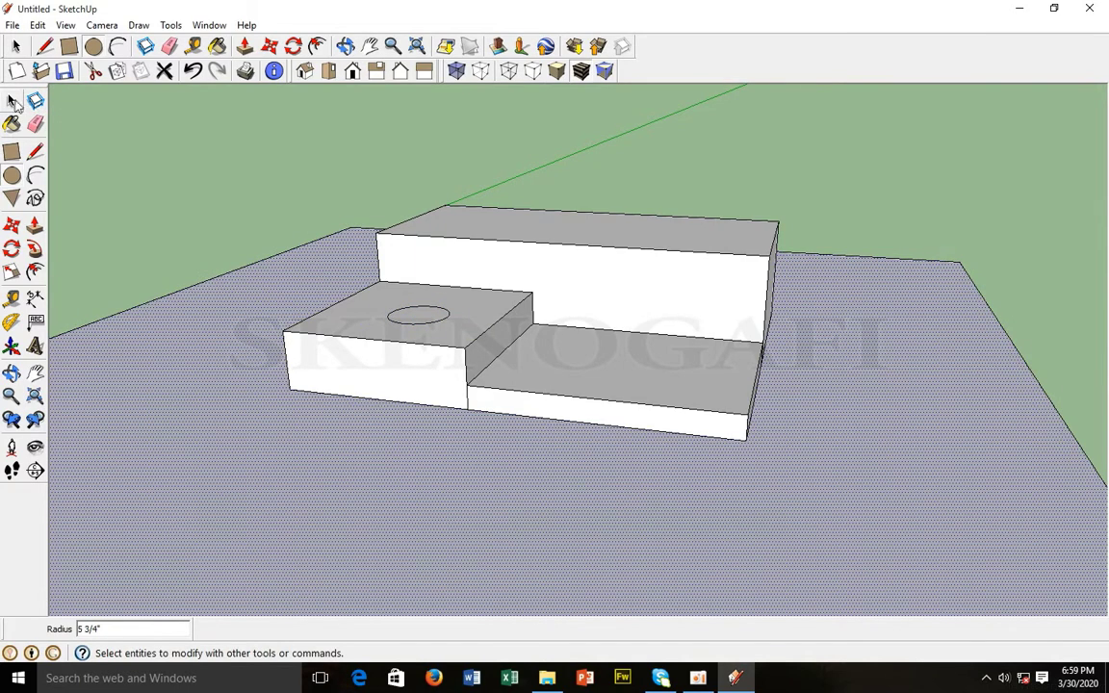
# Step: Push/Pull the circle upward about 2' 3 9/16" to form a cylindrical tower on the smaller front block
pyautogui.click(419, 316)
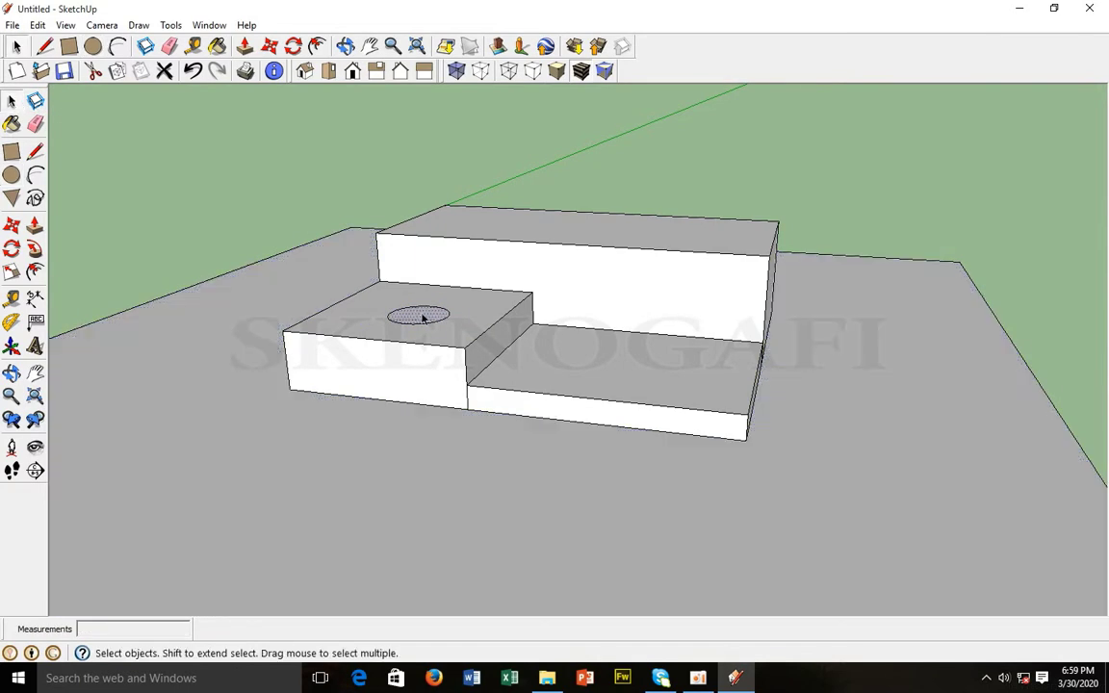
pyautogui.click(245, 47)
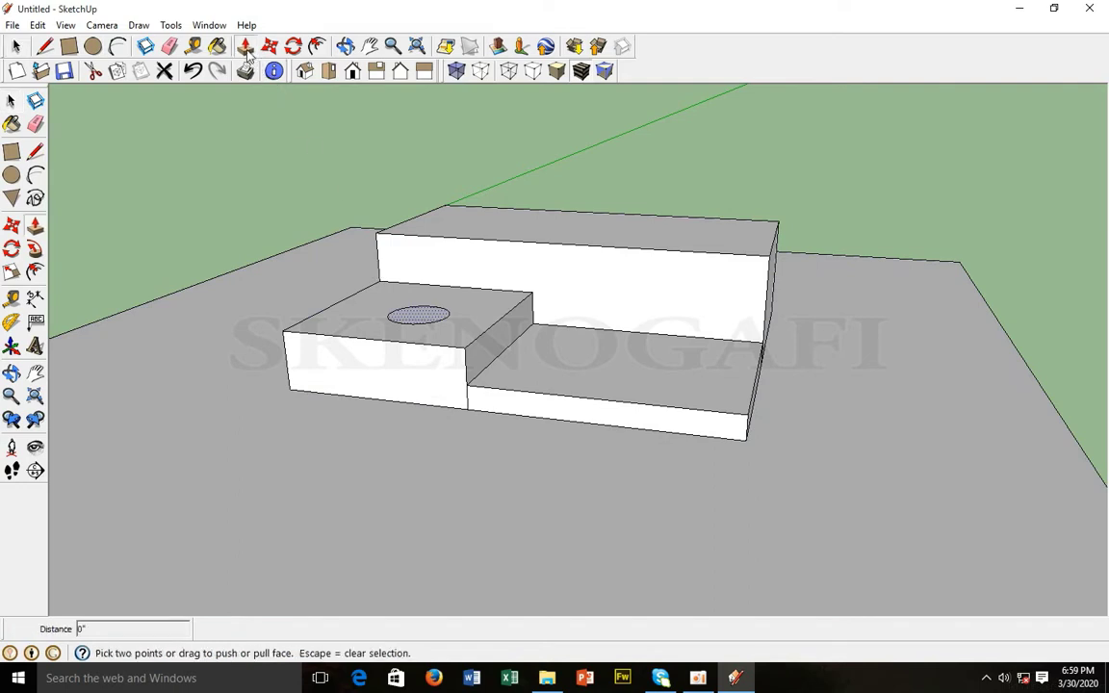
pyautogui.click(420, 317)
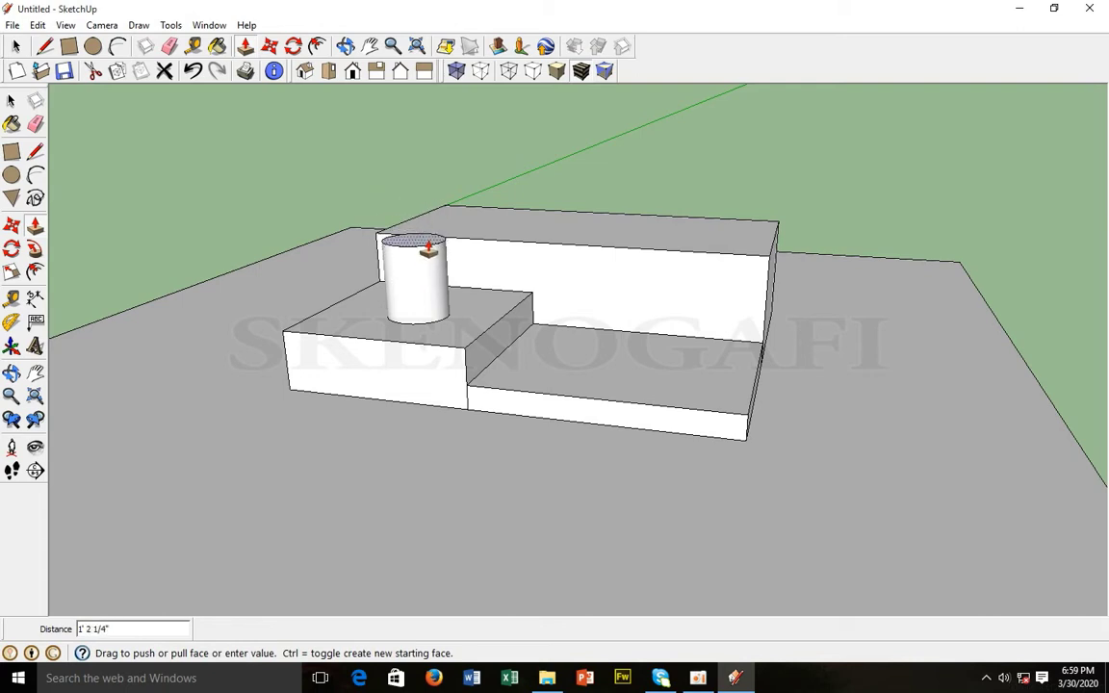
pyautogui.click(440, 176)
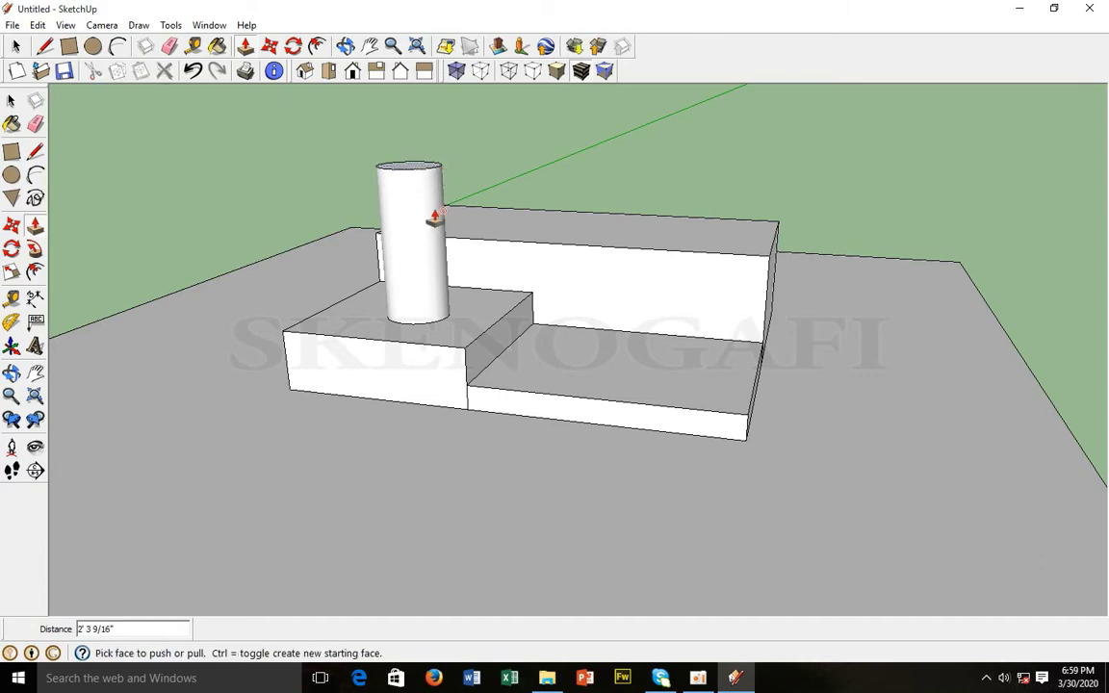
pyautogui.click(17, 102)
pyautogui.click(842, 496)
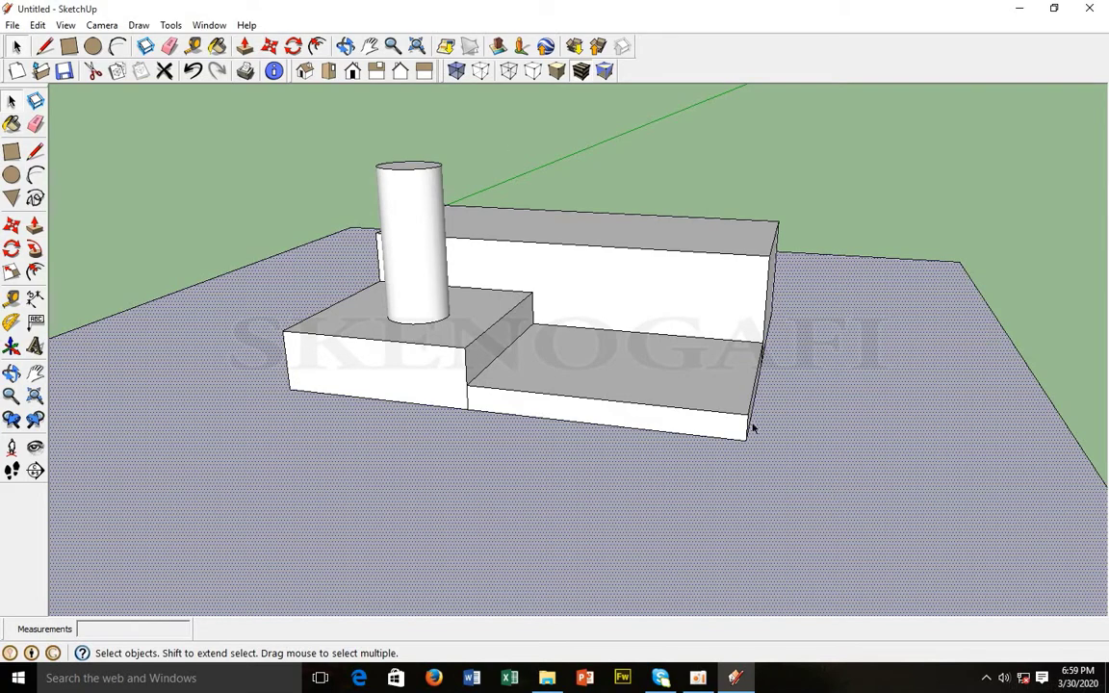
# Step: Examine the whole building from an orbited view and the standard top and front views
pyautogui.click(345, 46)
pyautogui.moveTo(486, 391); pyautogui.dragTo(617, 365)
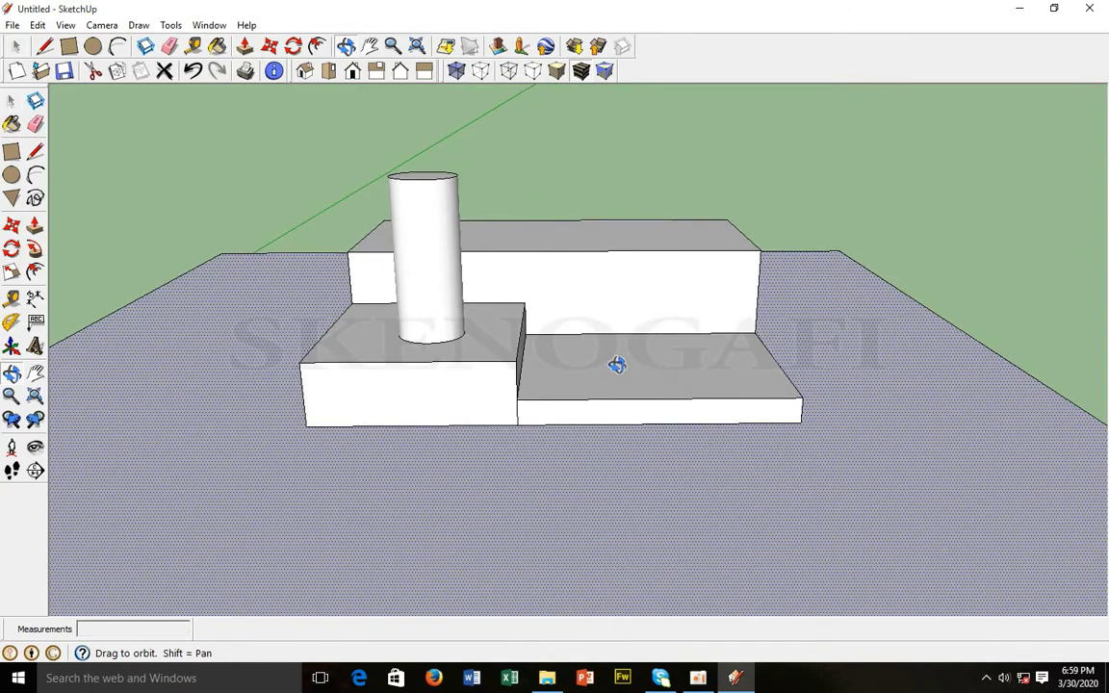
pyautogui.scroll(-5, 640, 421)
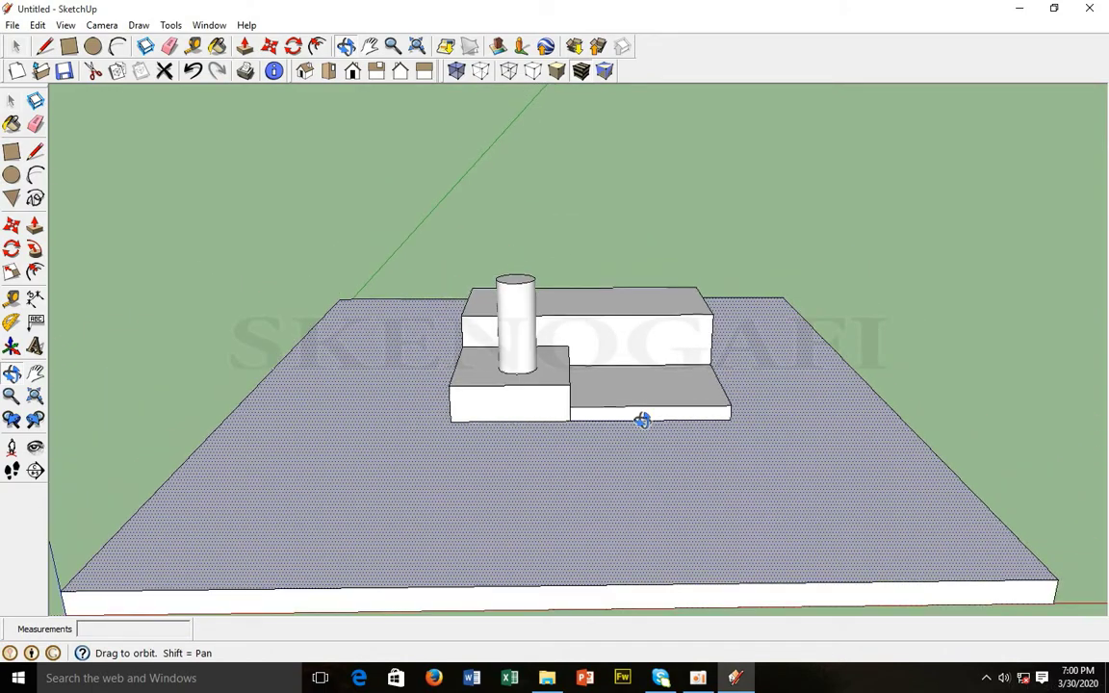
pyautogui.scroll(-4, 640, 420)
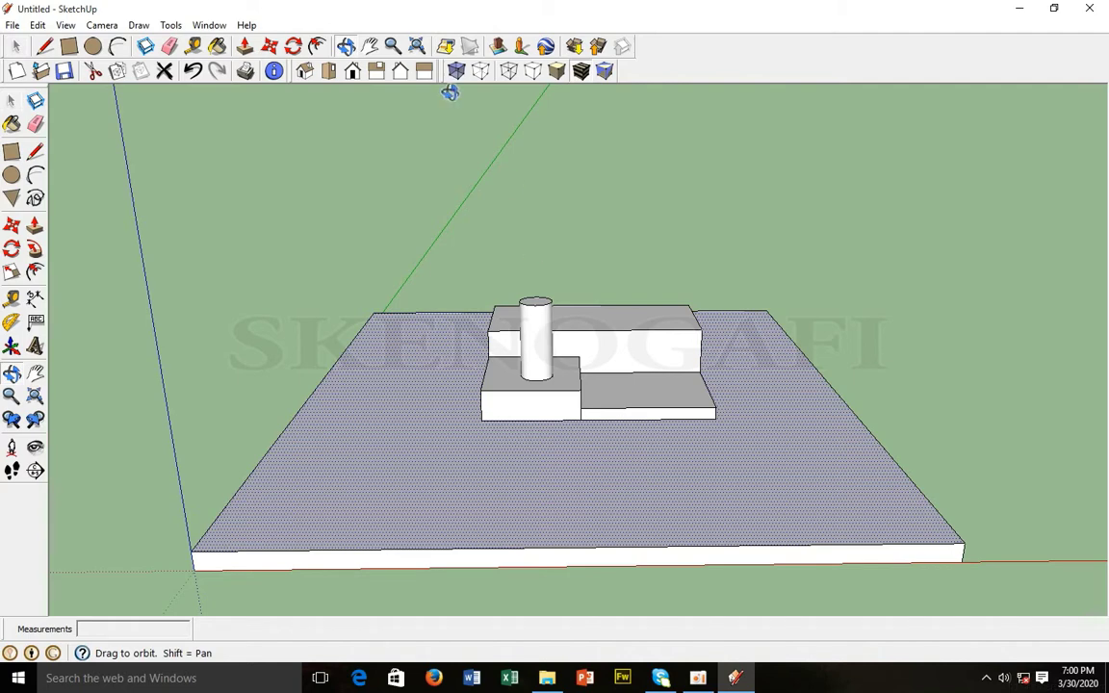
pyautogui.click(329, 72)
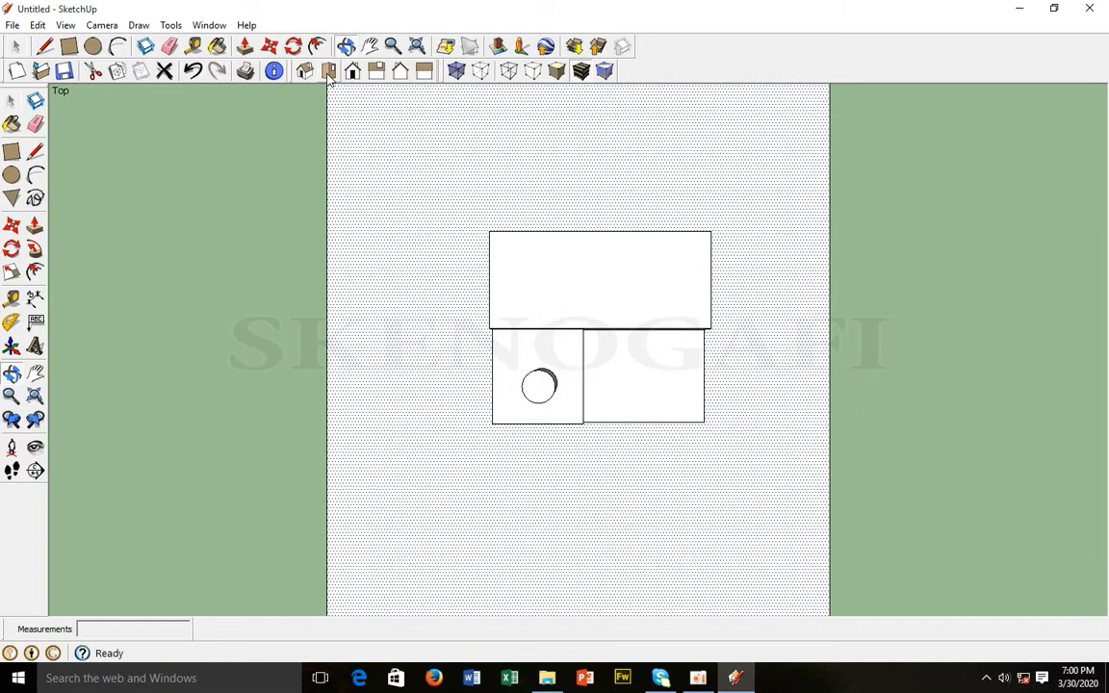
pyautogui.click(352, 73)
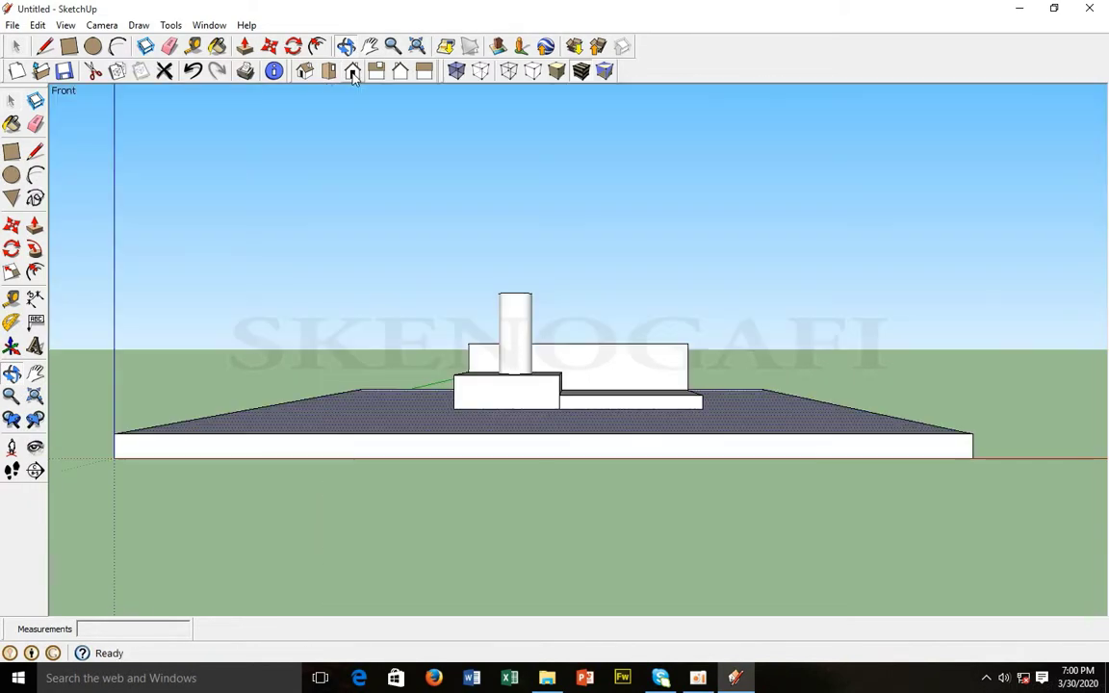
# Step: Examine the building from the standard right, back, left and isometric views
pyautogui.click(377, 74)
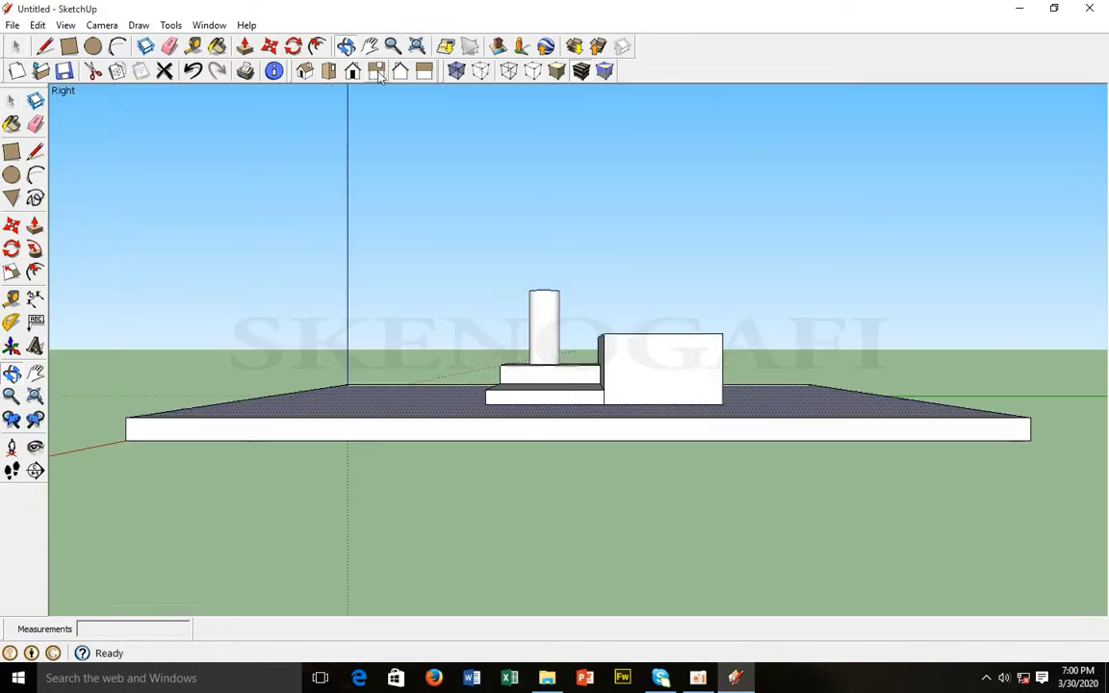
pyautogui.click(401, 73)
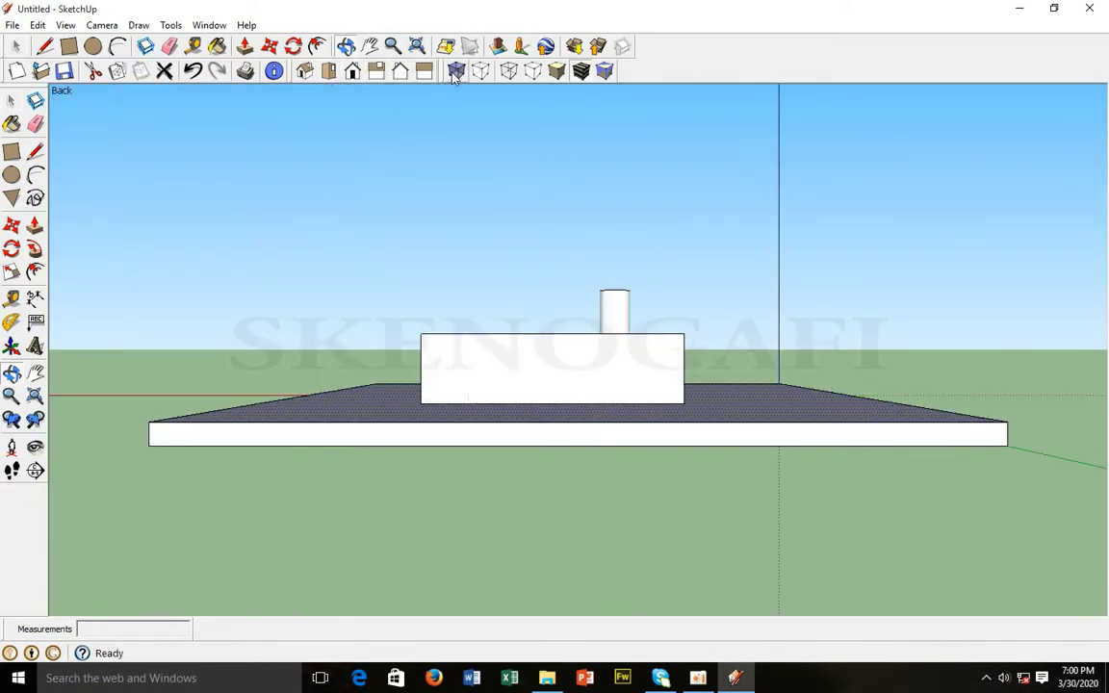
pyautogui.click(425, 75)
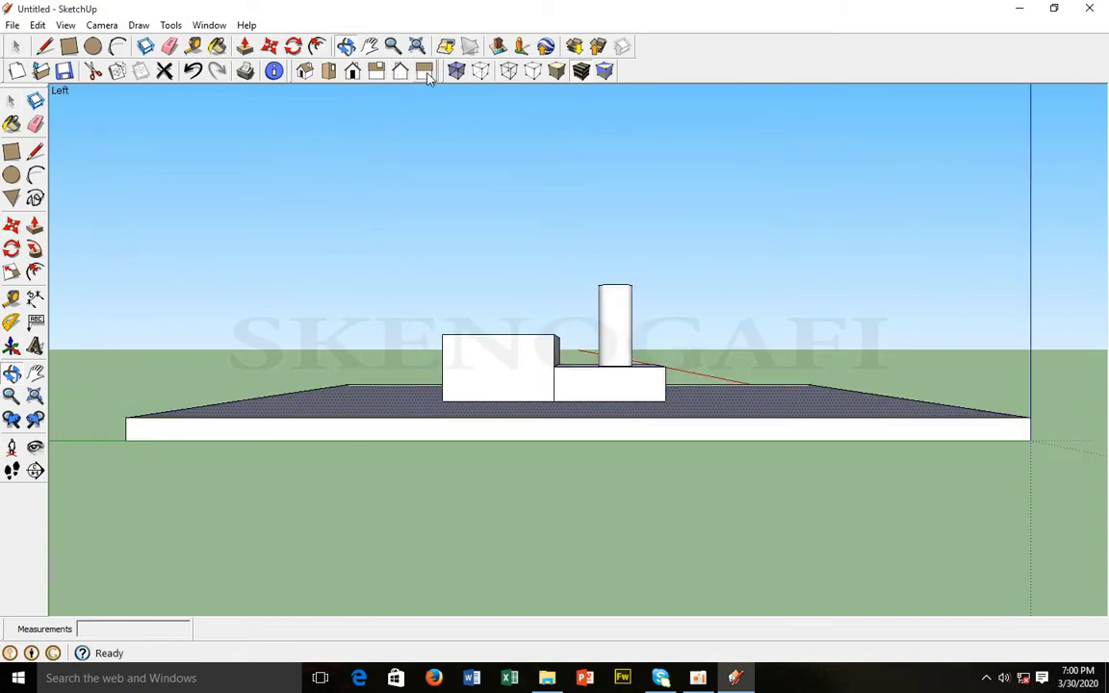
pyautogui.click(308, 77)
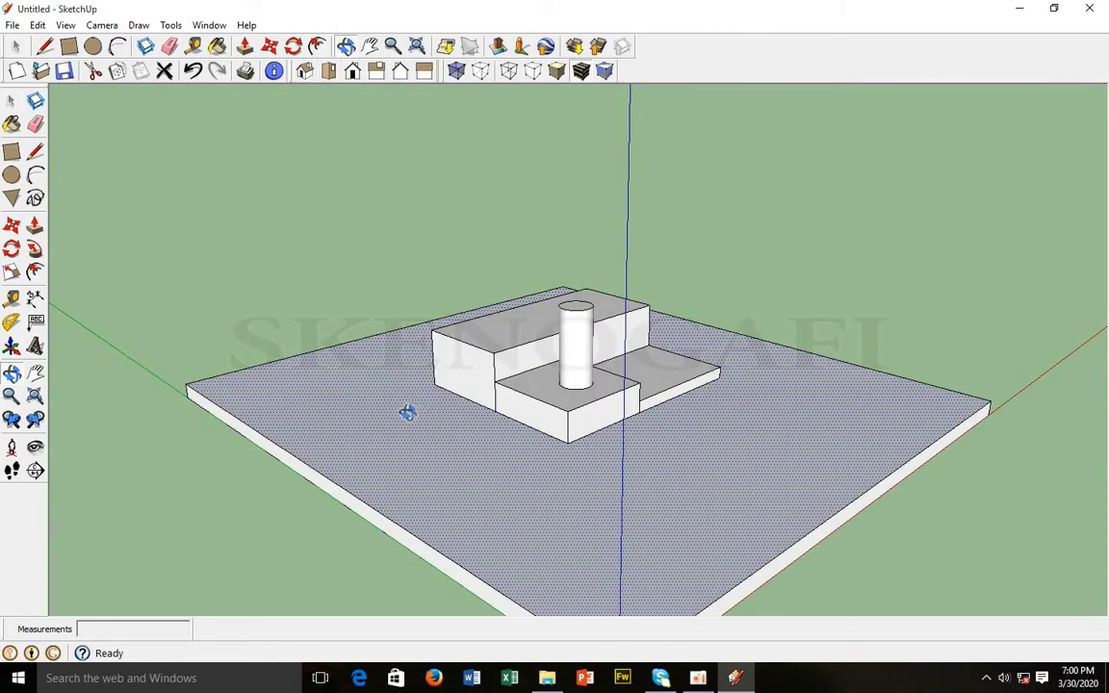
# Step: Draw a rectangle about 2' 13/16" by 11 9/16" on the low front block's top face, against the rear block
pyautogui.moveTo(408, 411); pyautogui.dragTo(656, 417)
pyautogui.scroll(5, 664, 414)
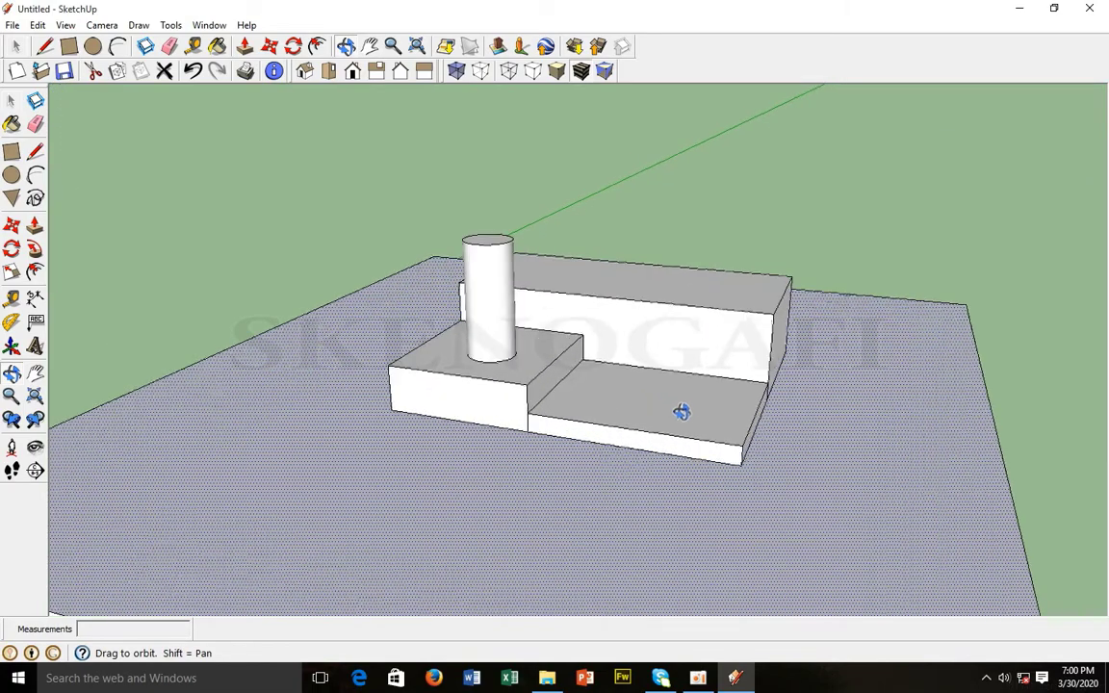
pyautogui.scroll(3, 770, 452)
pyautogui.moveTo(726, 468); pyautogui.dragTo(641, 481)
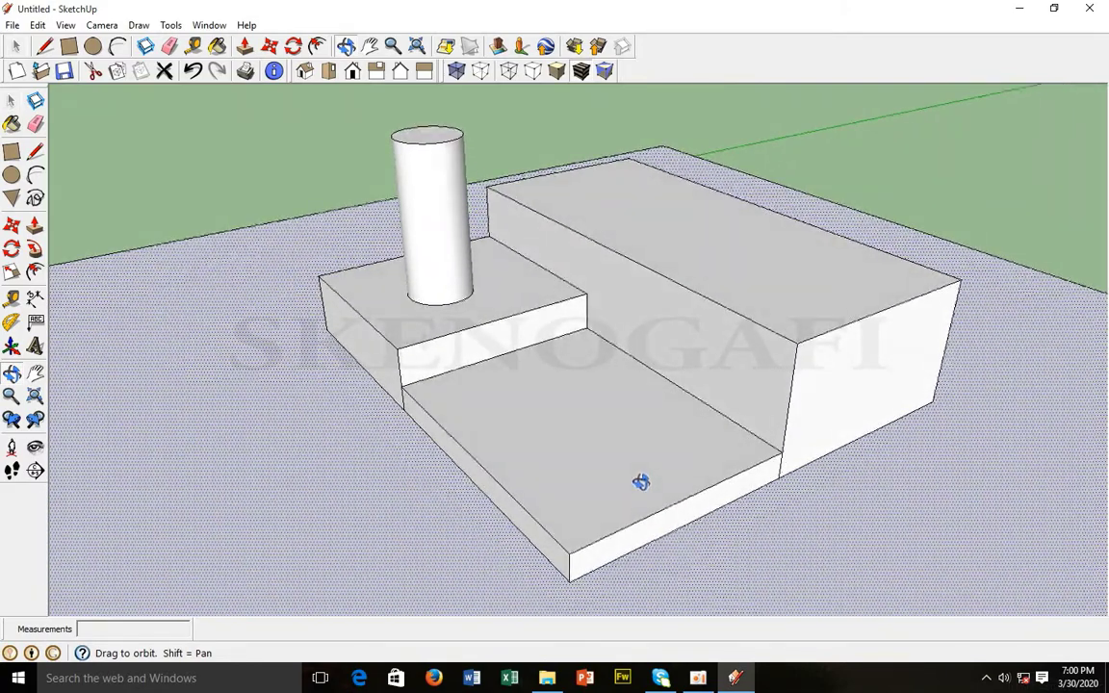
pyautogui.click(11, 151)
pyautogui.click(641, 362)
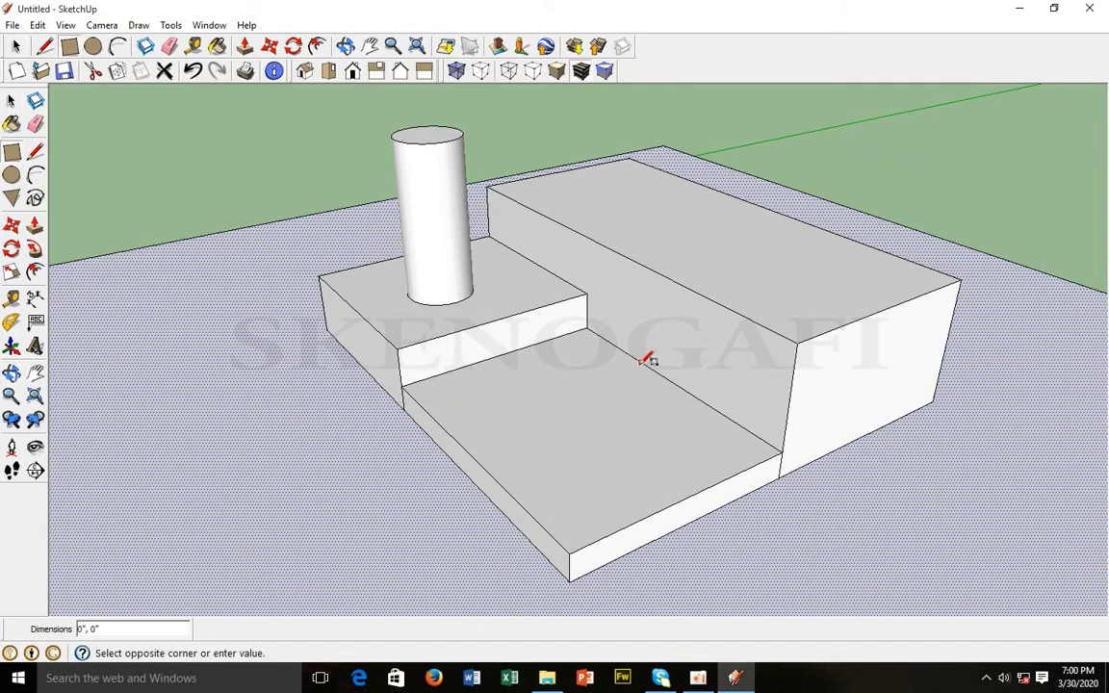
pyautogui.click(689, 456)
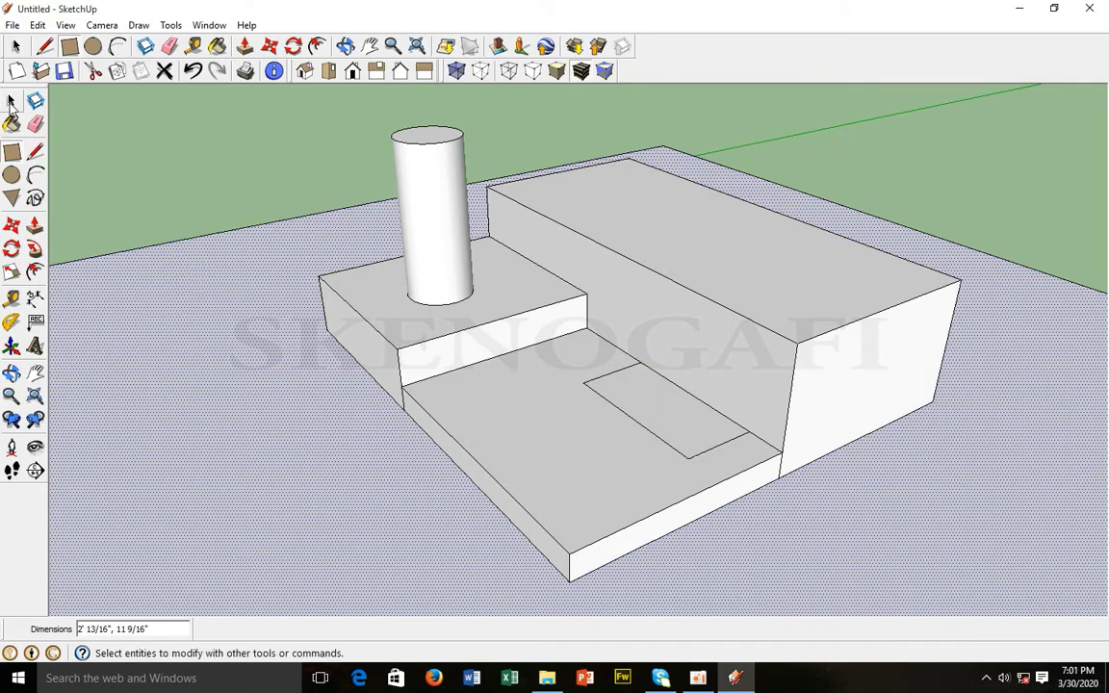
# Step: Draw three parallel lines about 2' 1" long across the rectangle, dividing it lengthwise into four narrow strips
pyautogui.click(36, 151)
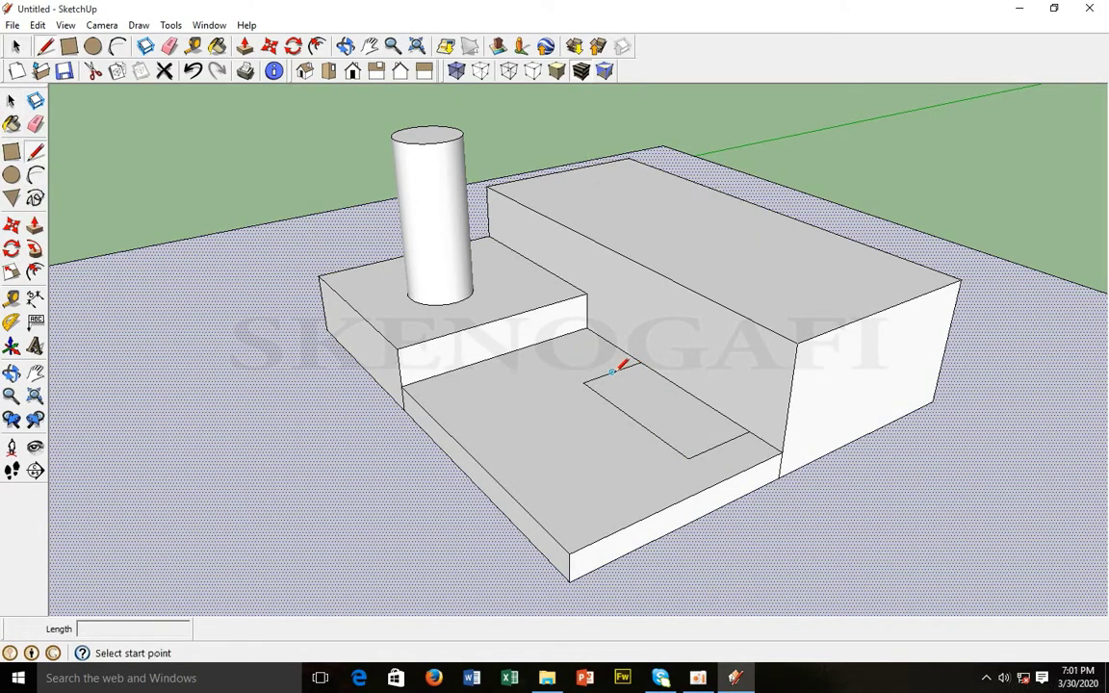
pyautogui.click(612, 372)
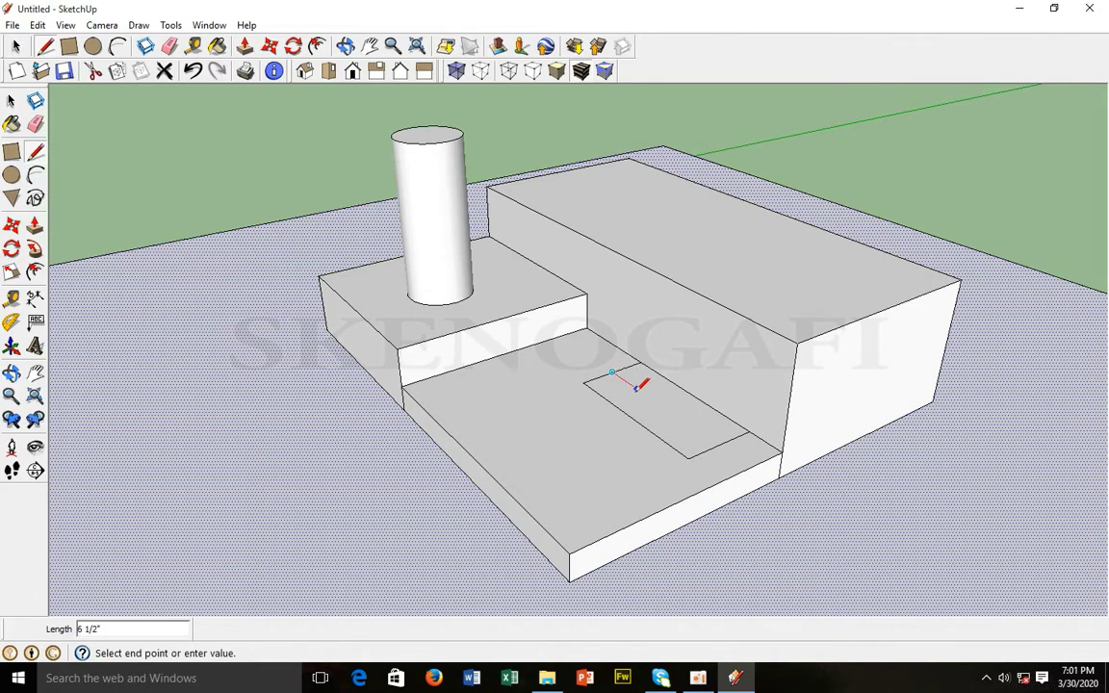
pyautogui.click(717, 447)
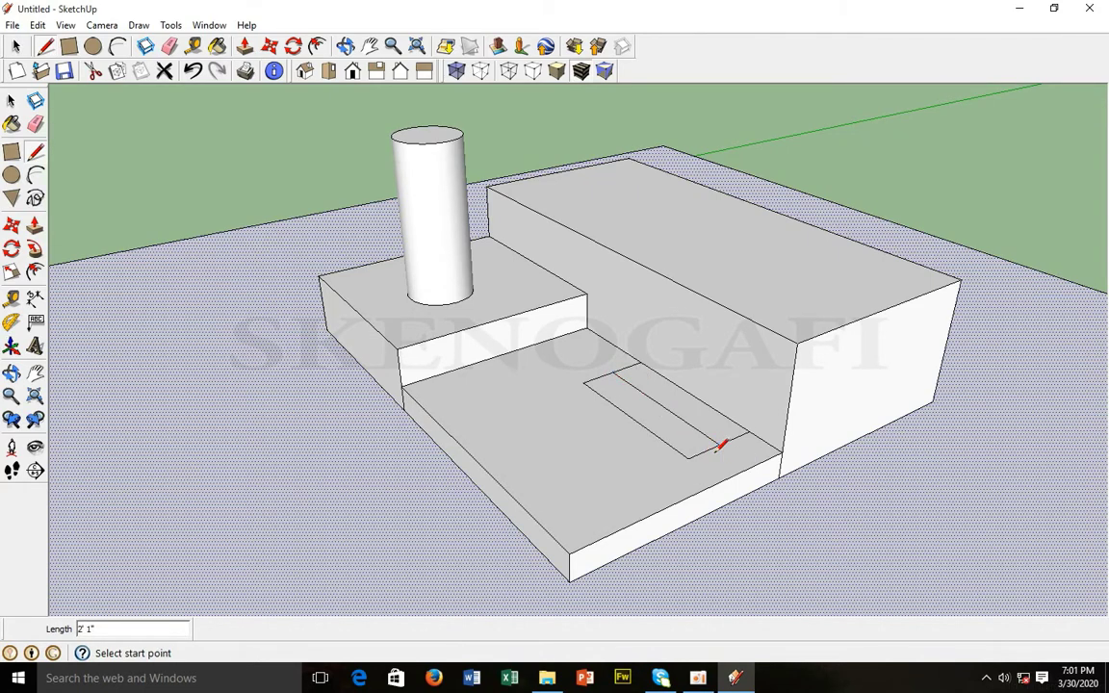
pyautogui.click(598, 376)
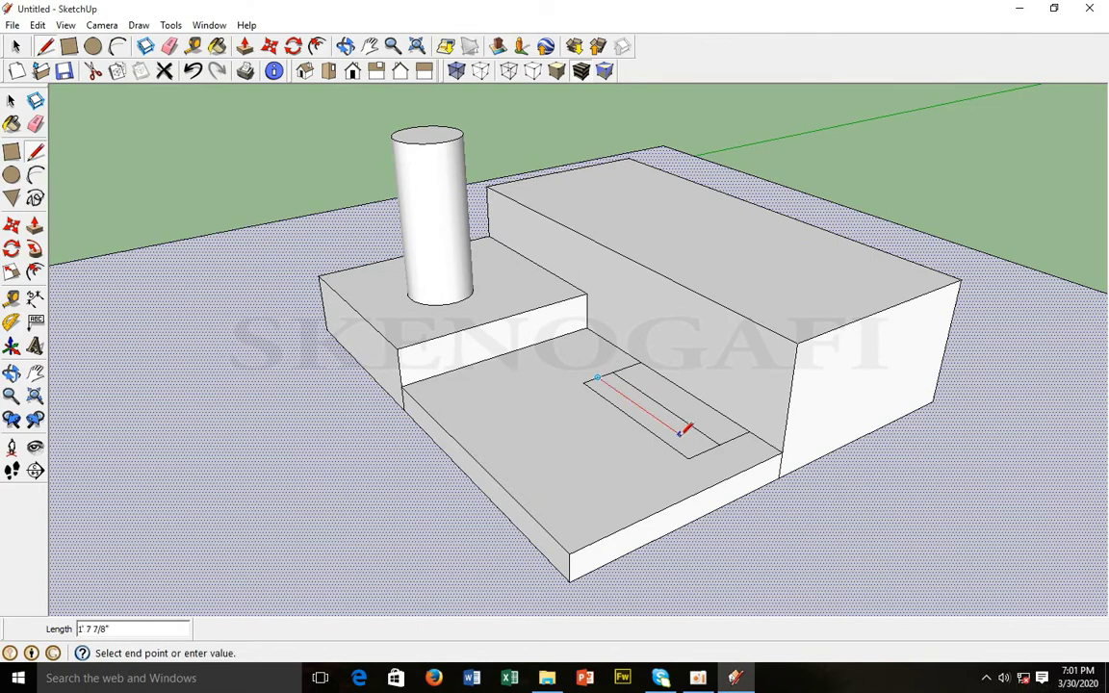
pyautogui.click(709, 449)
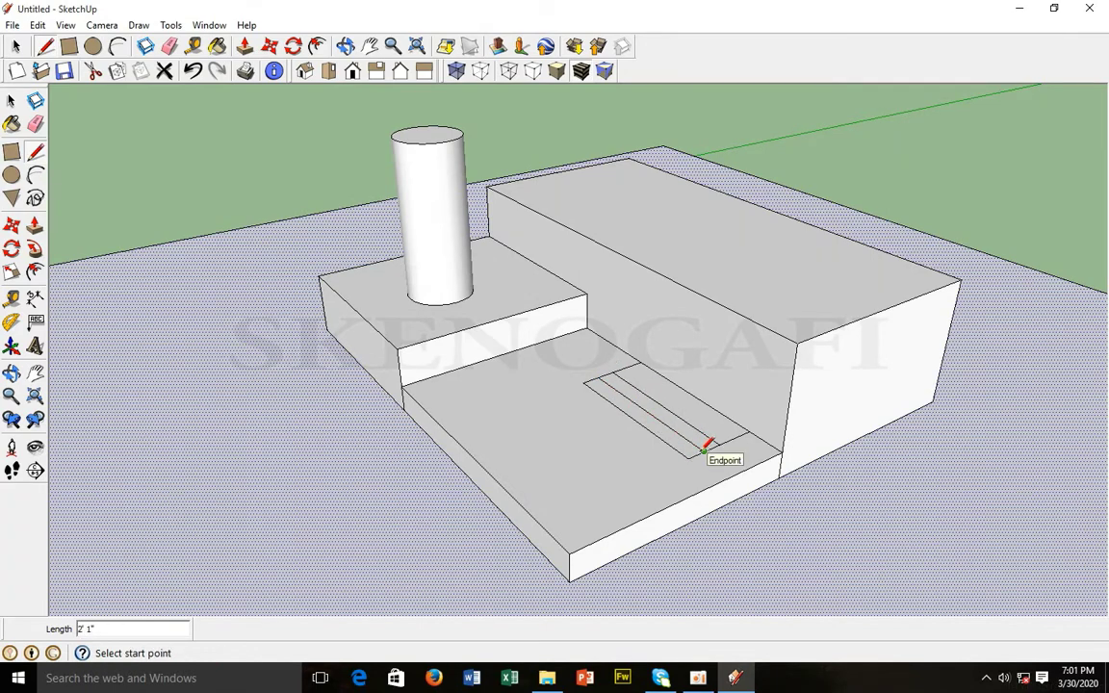
pyautogui.click(627, 366)
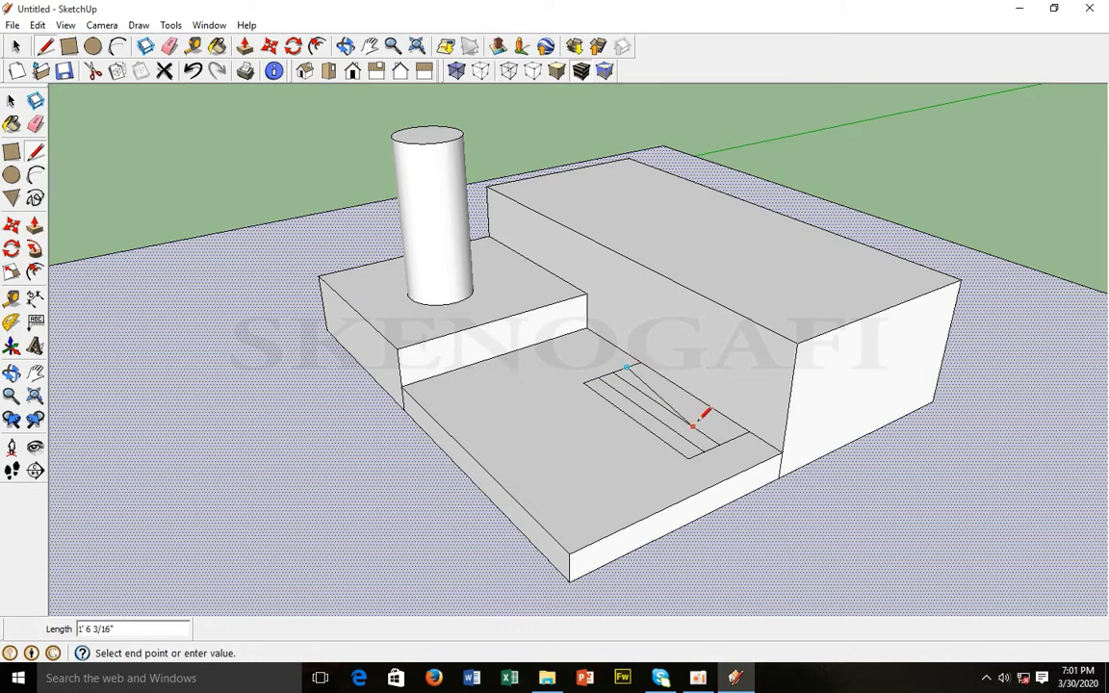
pyautogui.click(738, 432)
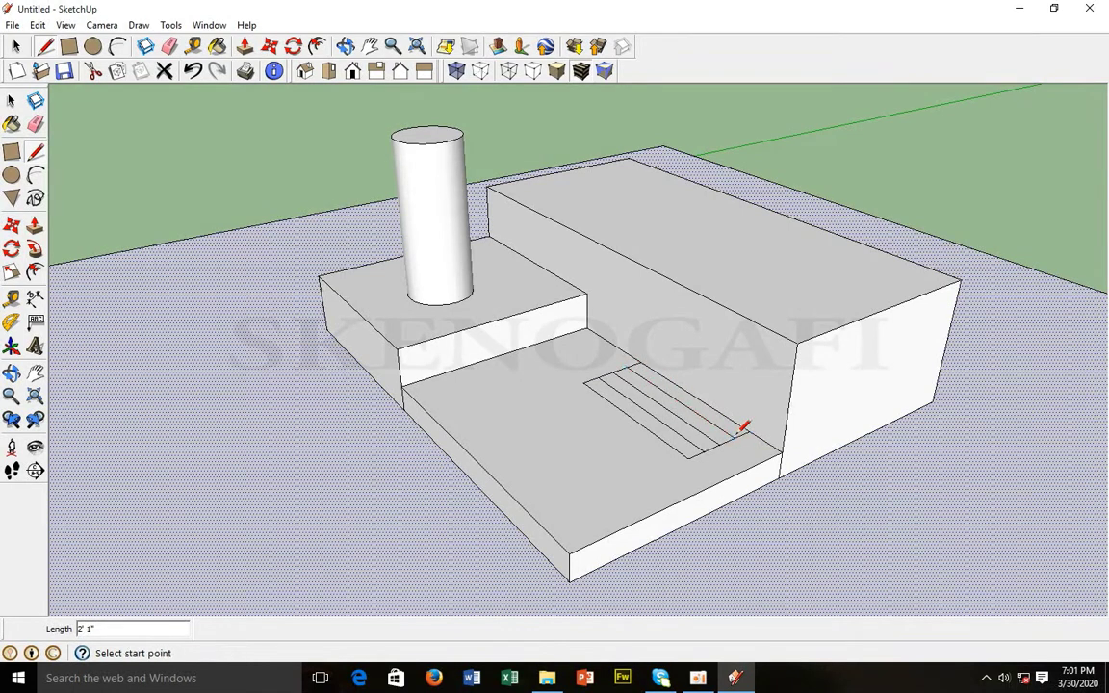
# Step: Push/Pull the strip against the rear block upward about 1' 2 9/16" to form the highest stair step
pyautogui.click(9, 100)
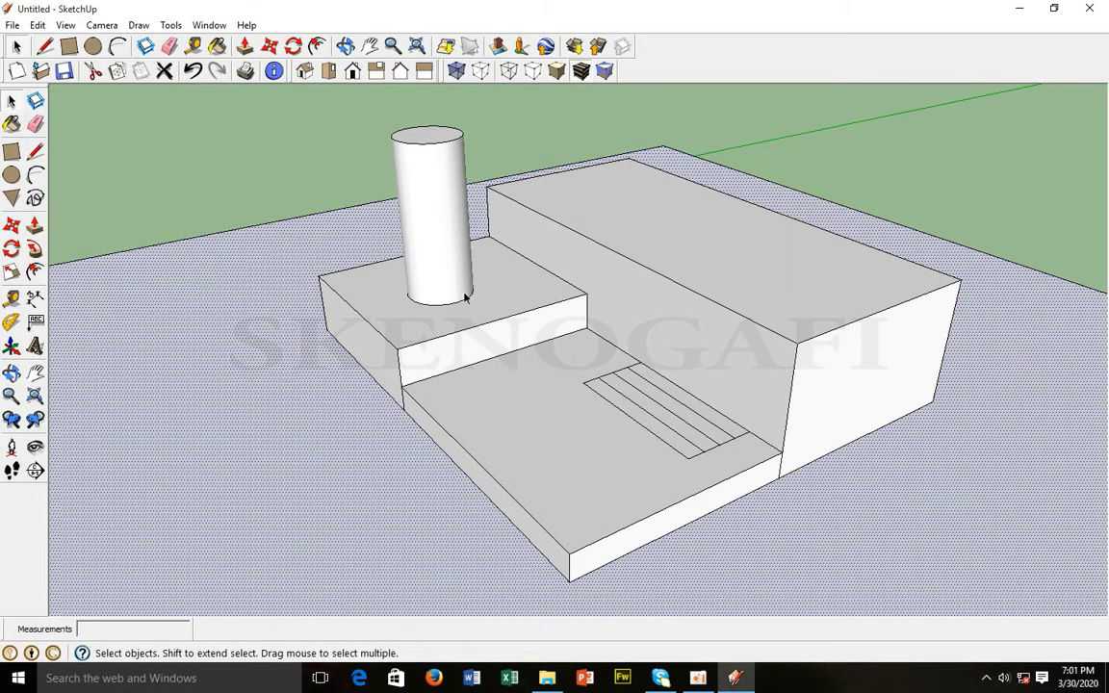
pyautogui.click(712, 419)
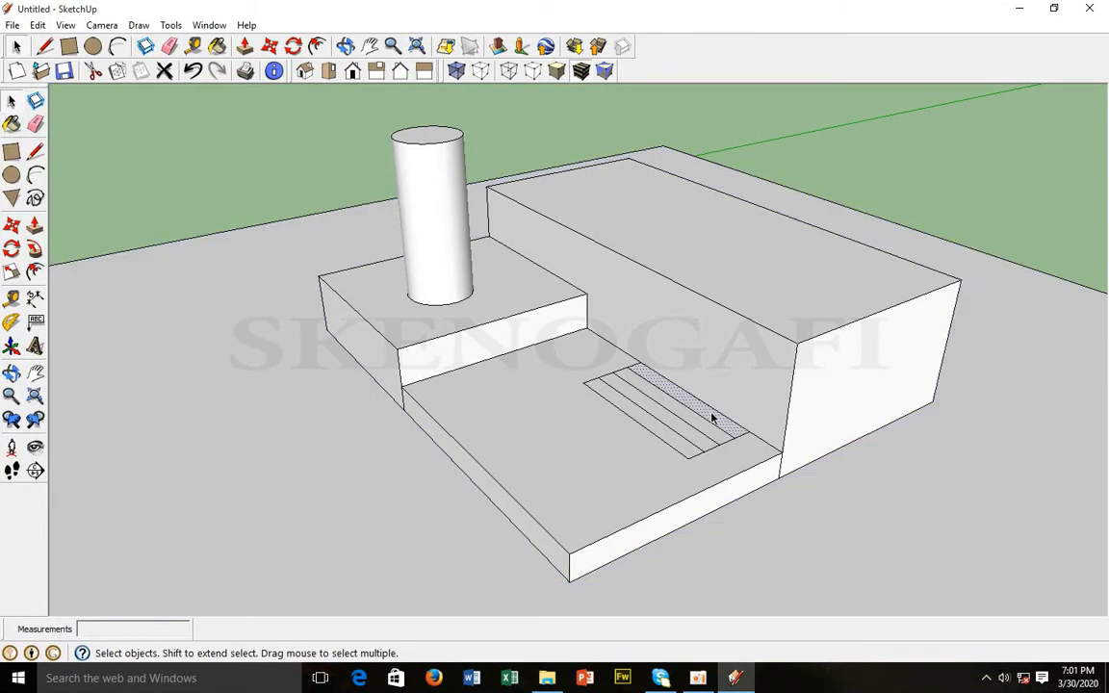
pyautogui.click(246, 47)
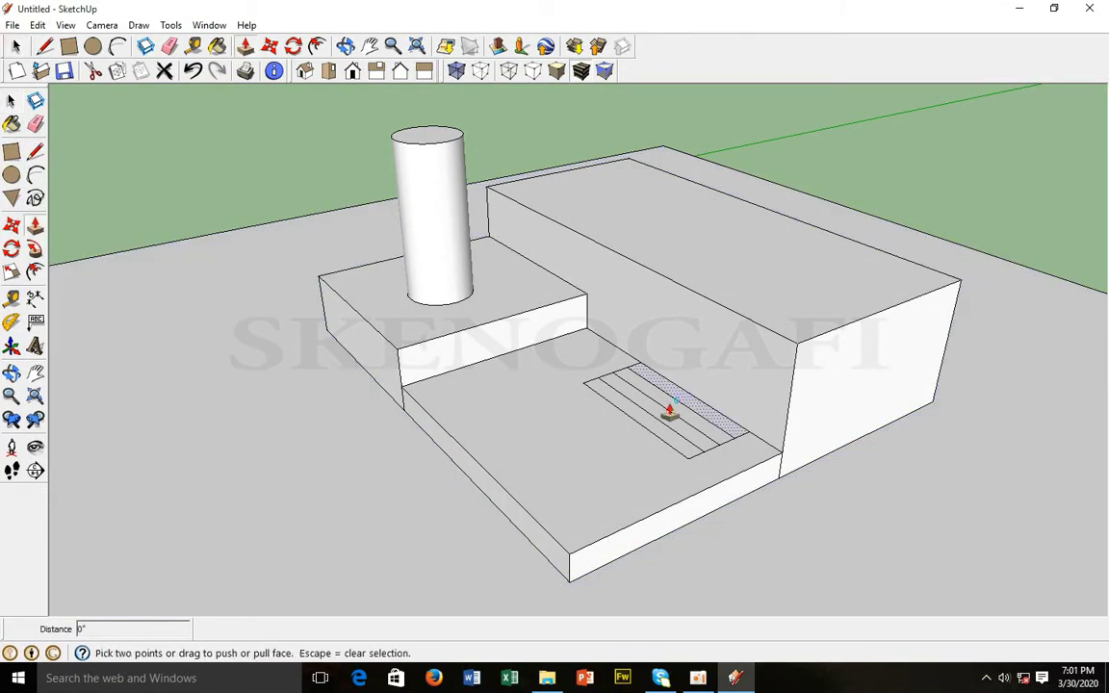
pyautogui.scroll(5, 729, 423)
pyautogui.click(729, 439)
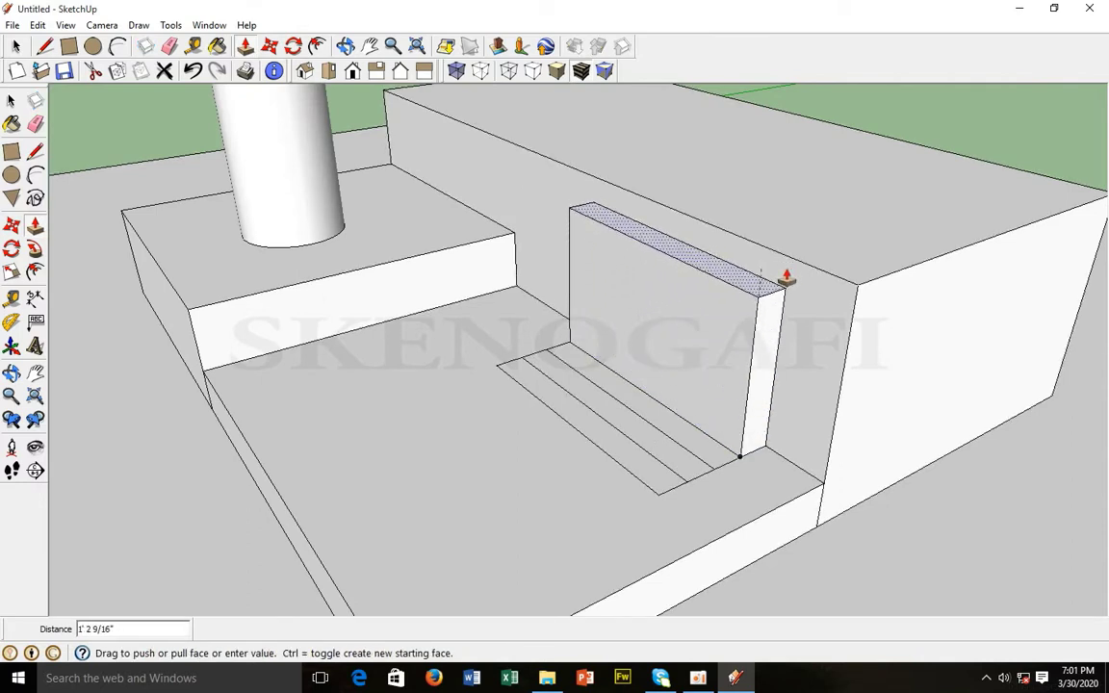
pyautogui.click(786, 278)
# Step: Push/Pull the remaining three strips upward as descending stair steps, making the lowest two about 7 7/16" and 3 7/16" high
pyautogui.click(712, 450)
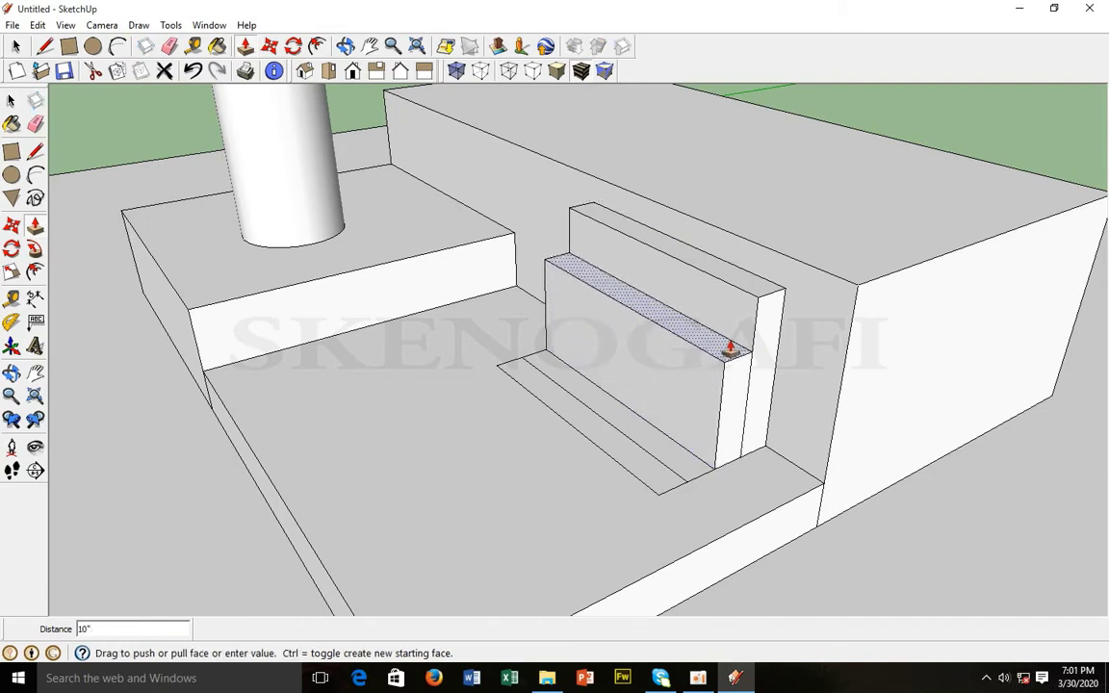
pyautogui.click(733, 340)
pyautogui.click(681, 453)
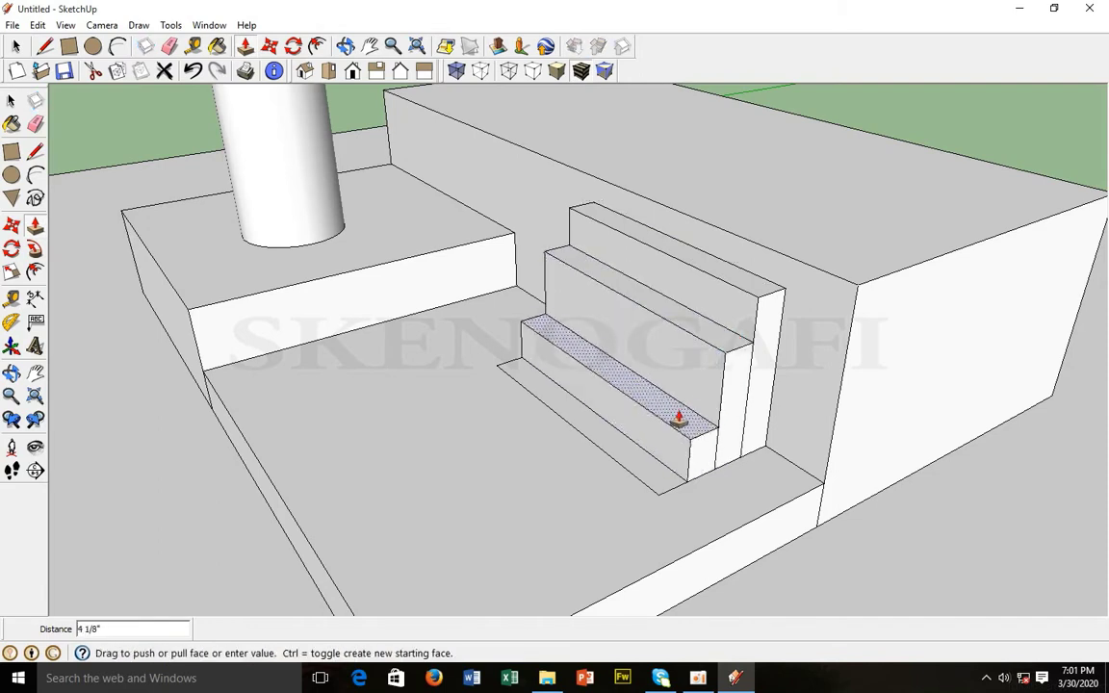
pyautogui.click(691, 385)
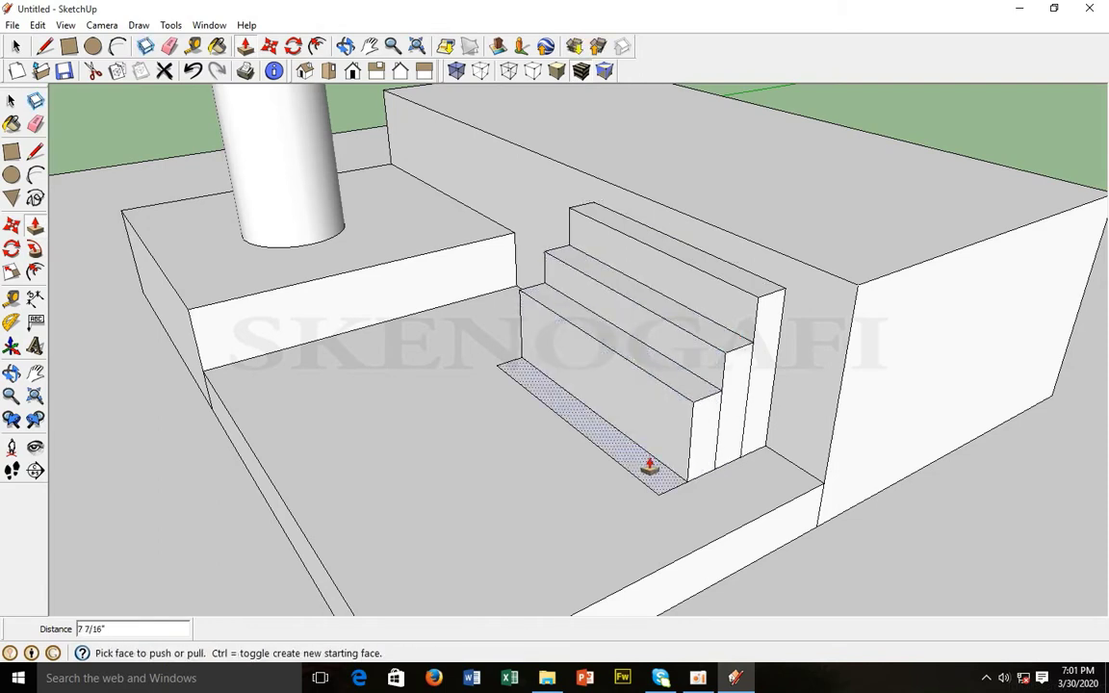
pyautogui.click(649, 465)
pyautogui.click(648, 442)
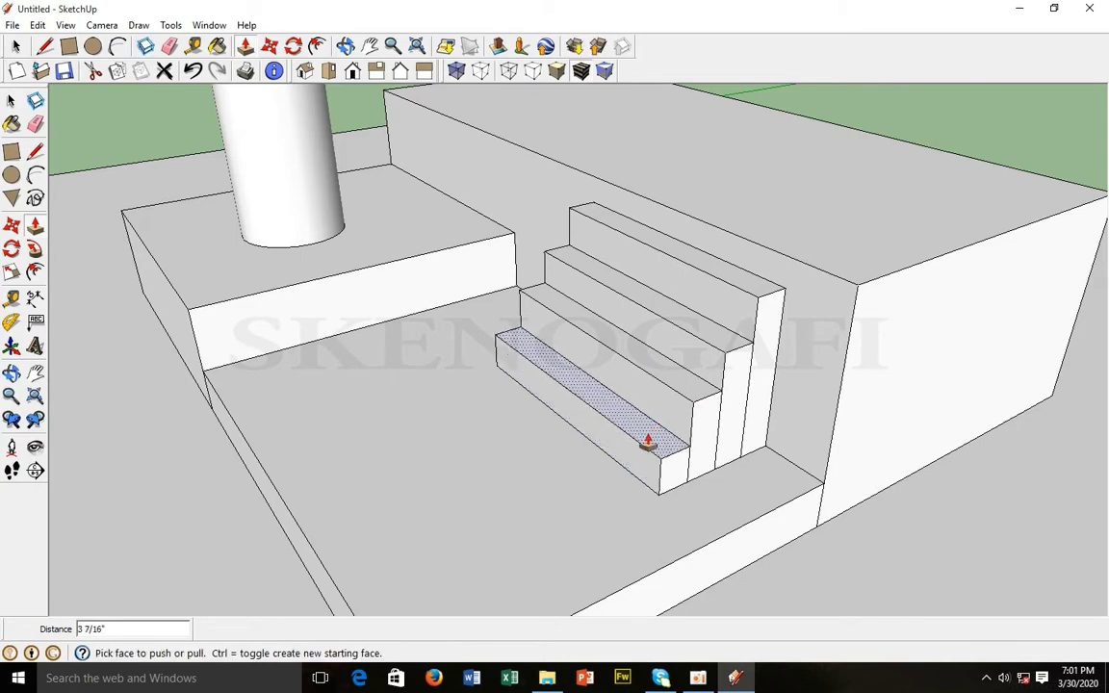